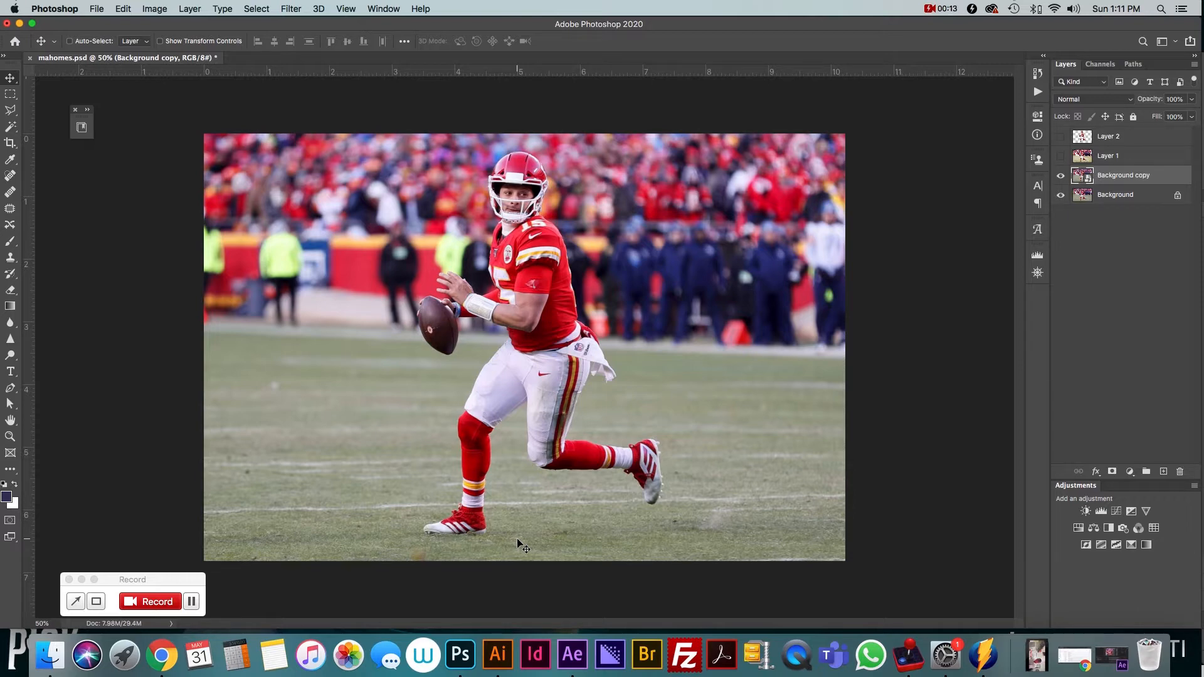
{"action": "left_click", "coordinate": [1060, 157]}
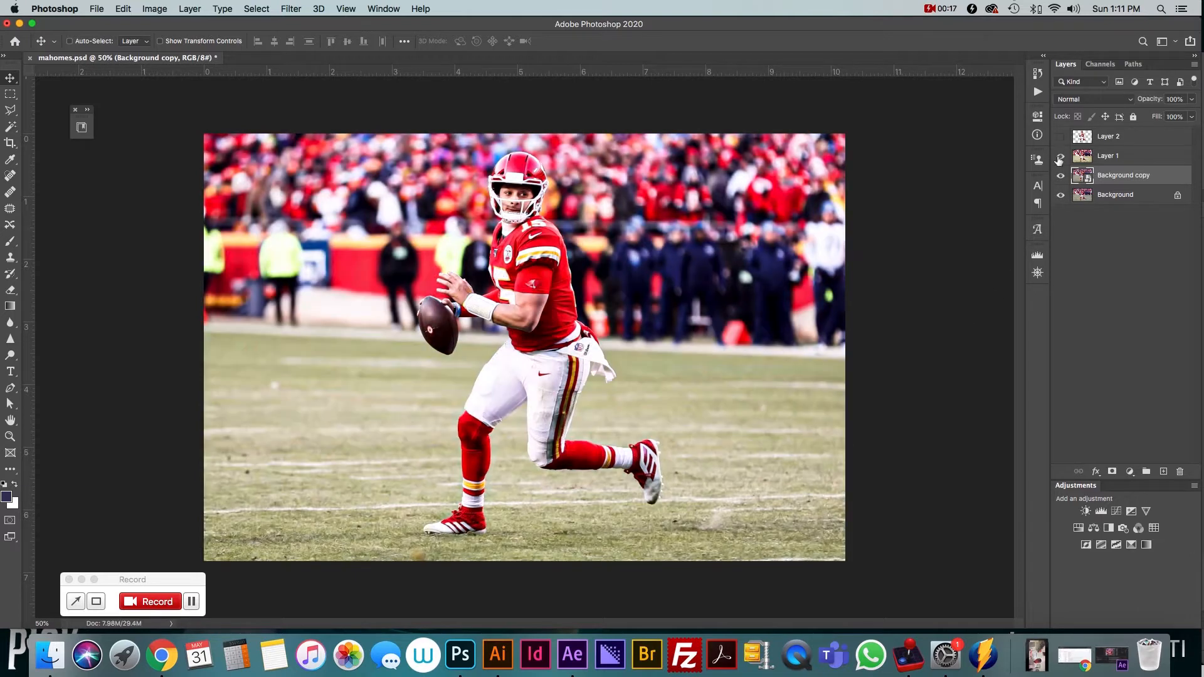
{"action": "left_click", "coordinate": [1060, 157]}
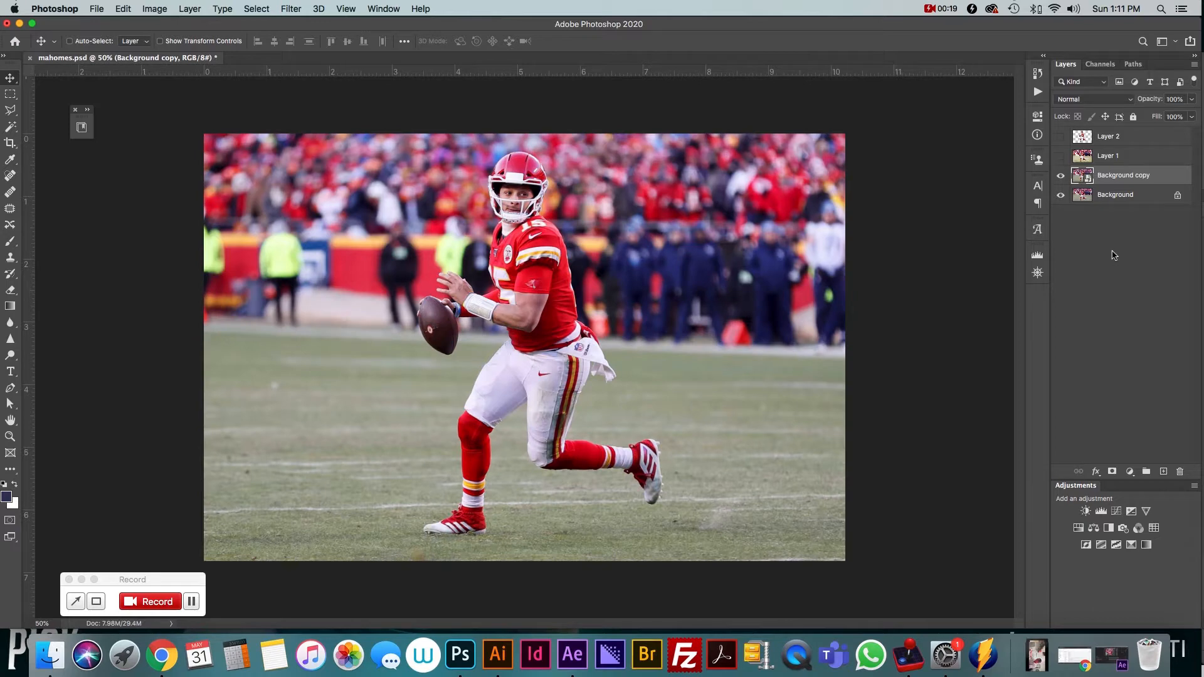
{"action": "left_click", "coordinate": [1113, 255]}
{"action": "left_click", "coordinate": [1106, 200]}
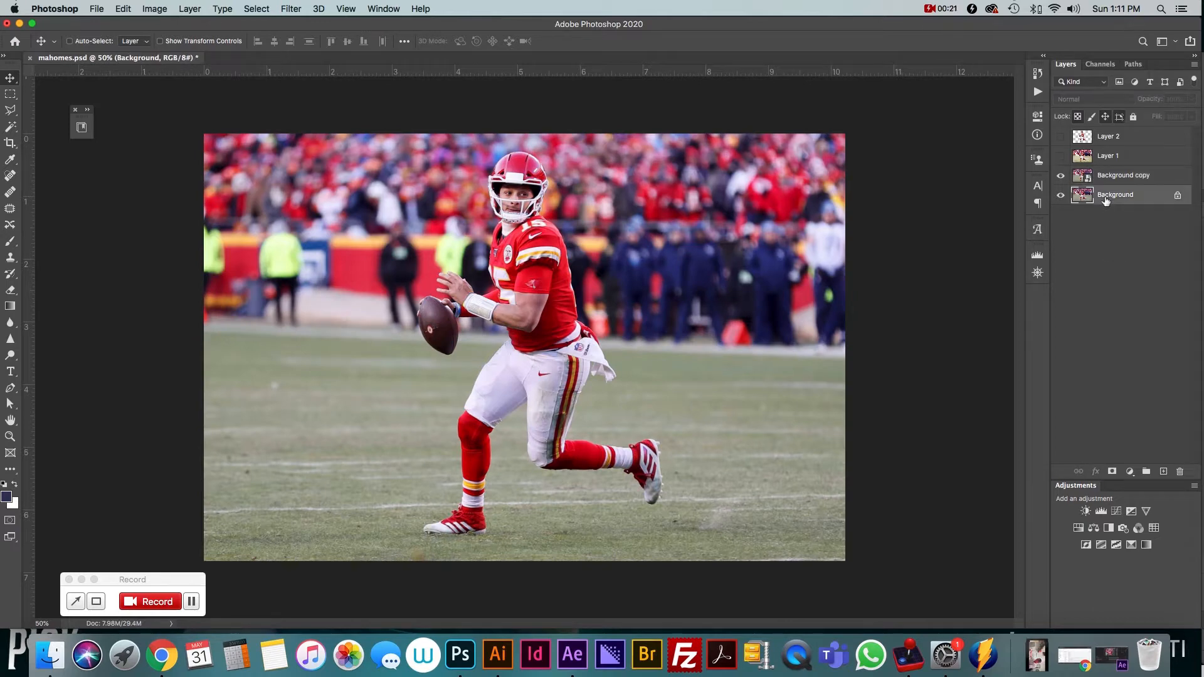
Convert the Background copy layer into a smart object
{"action": "left_click", "coordinate": [1110, 178]}
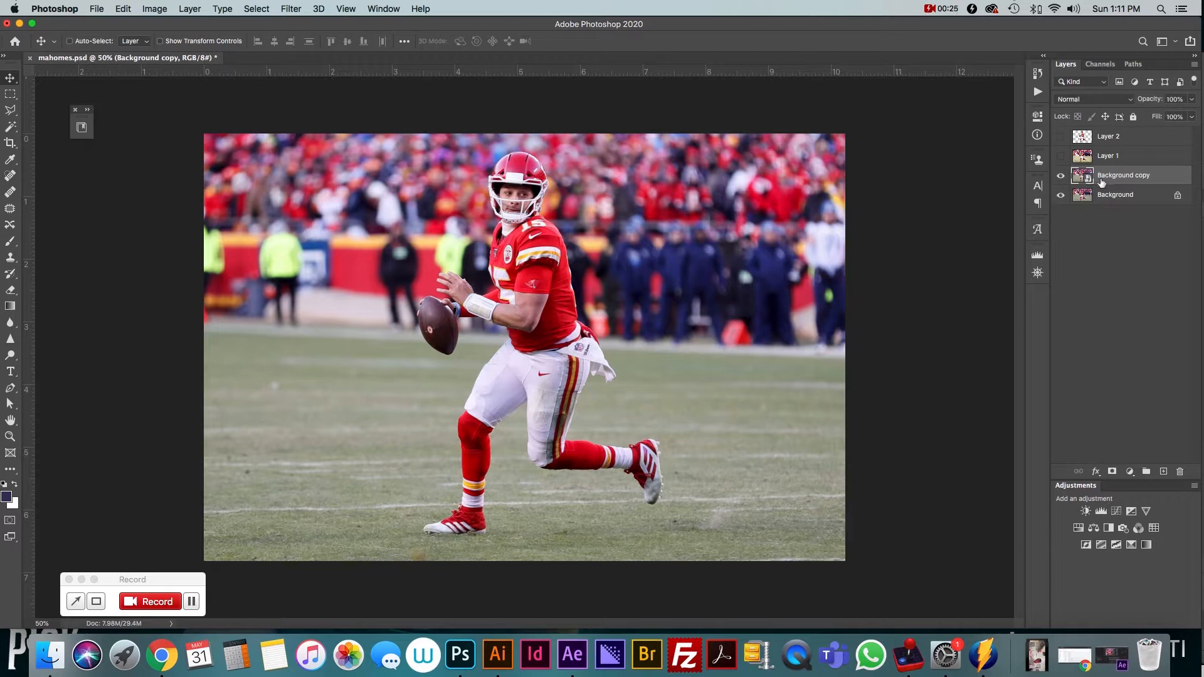
{"action": "right_click", "coordinate": [1102, 182]}
{"action": "left_click", "coordinate": [1157, 346]}
Open the Camera Raw Filter on the Background copy layer
{"action": "left_click", "coordinate": [280, 8]}
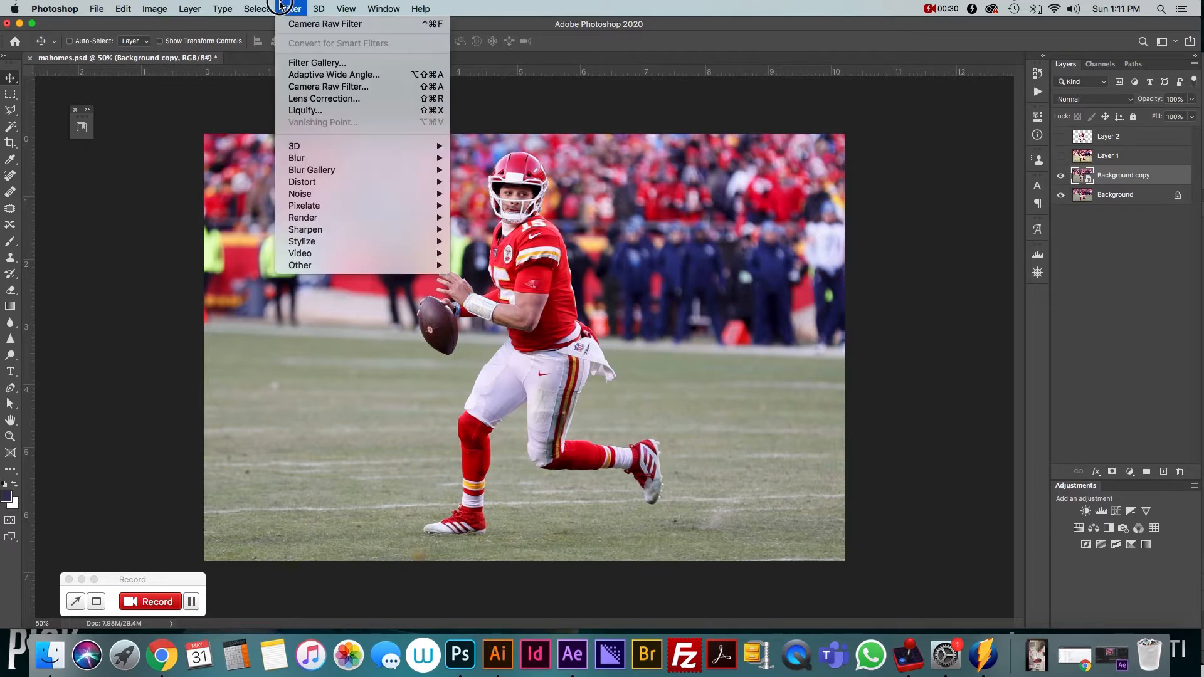
{"action": "left_click", "coordinate": [317, 88]}
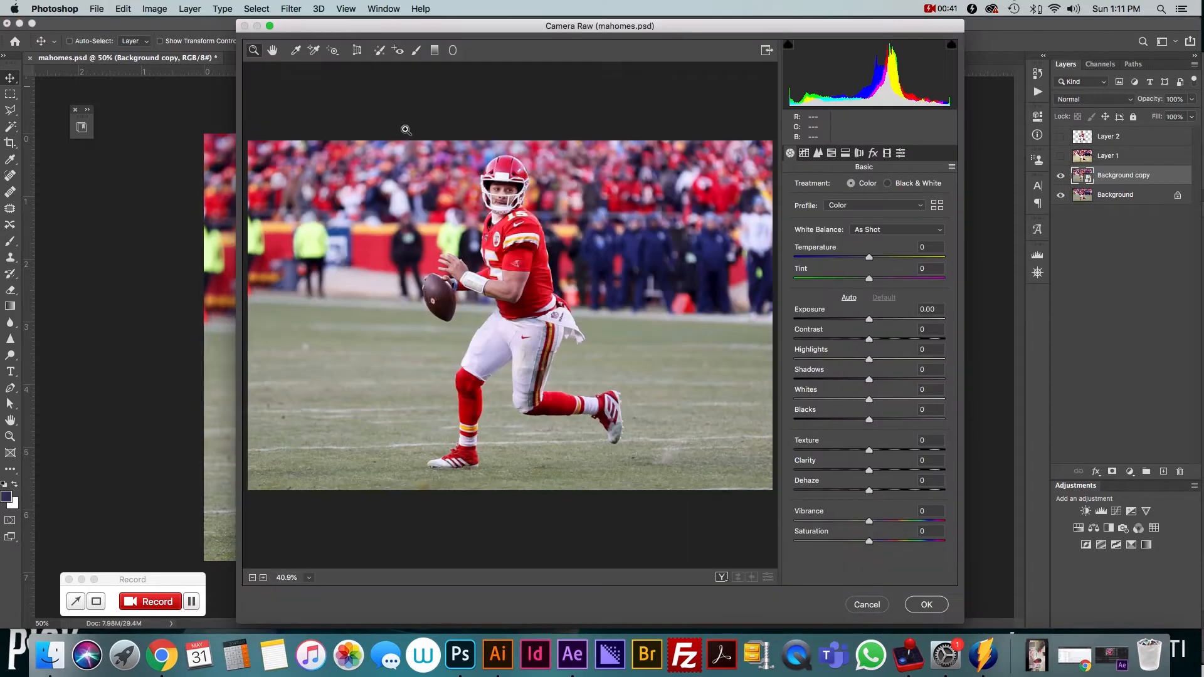
{"action": "left_click_drag", "start_coordinate": [499, 27], "coordinate": [506, 27]}
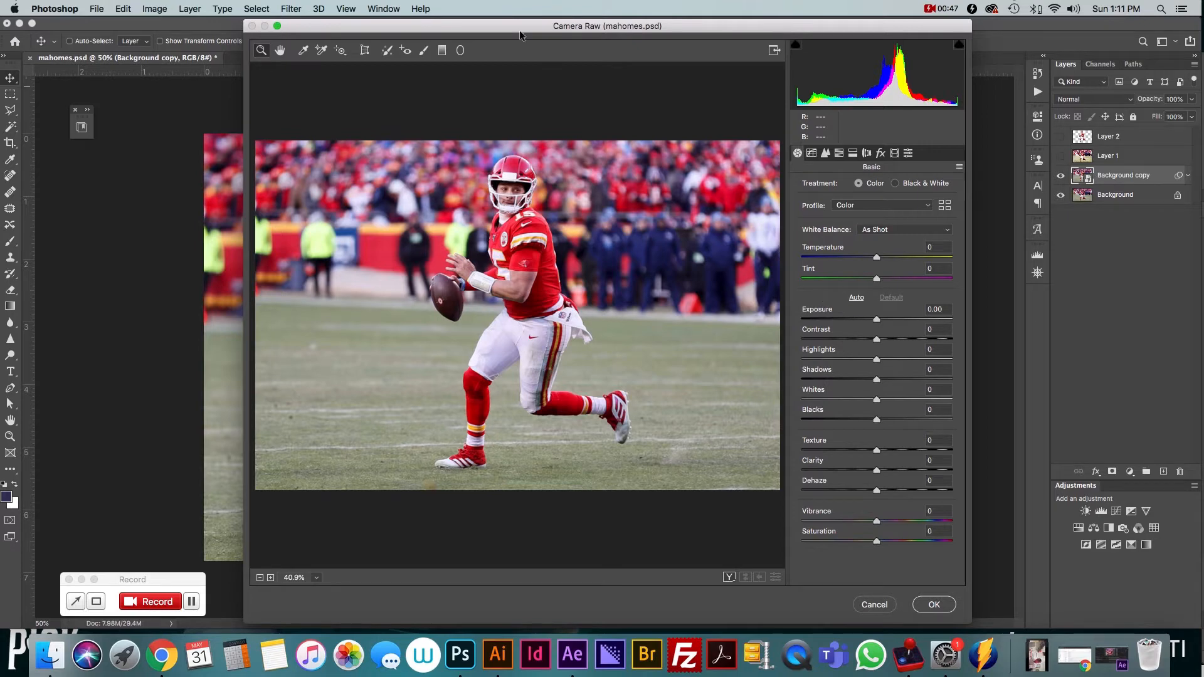
{"action": "left_click_drag", "start_coordinate": [505, 26], "coordinate": [488, 27]}
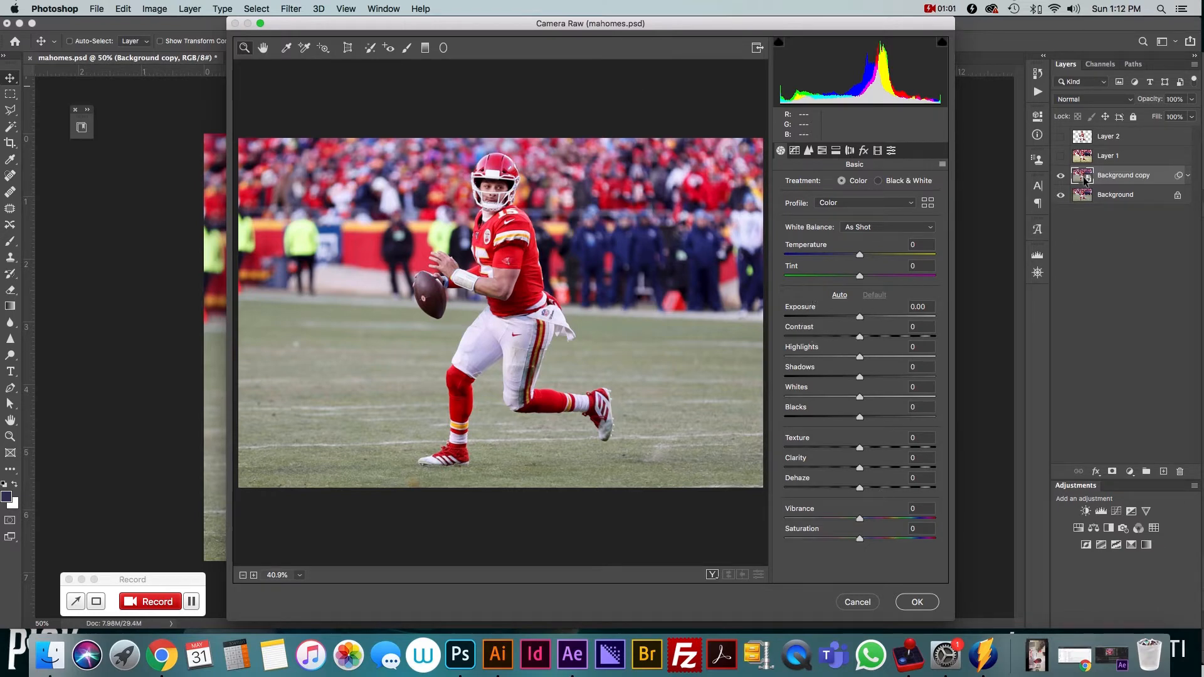
{"action": "mouse_move", "coordinate": [852, 104]}
{"action": "left_click_drag", "start_coordinate": [511, 28], "coordinate": [498, 28]}
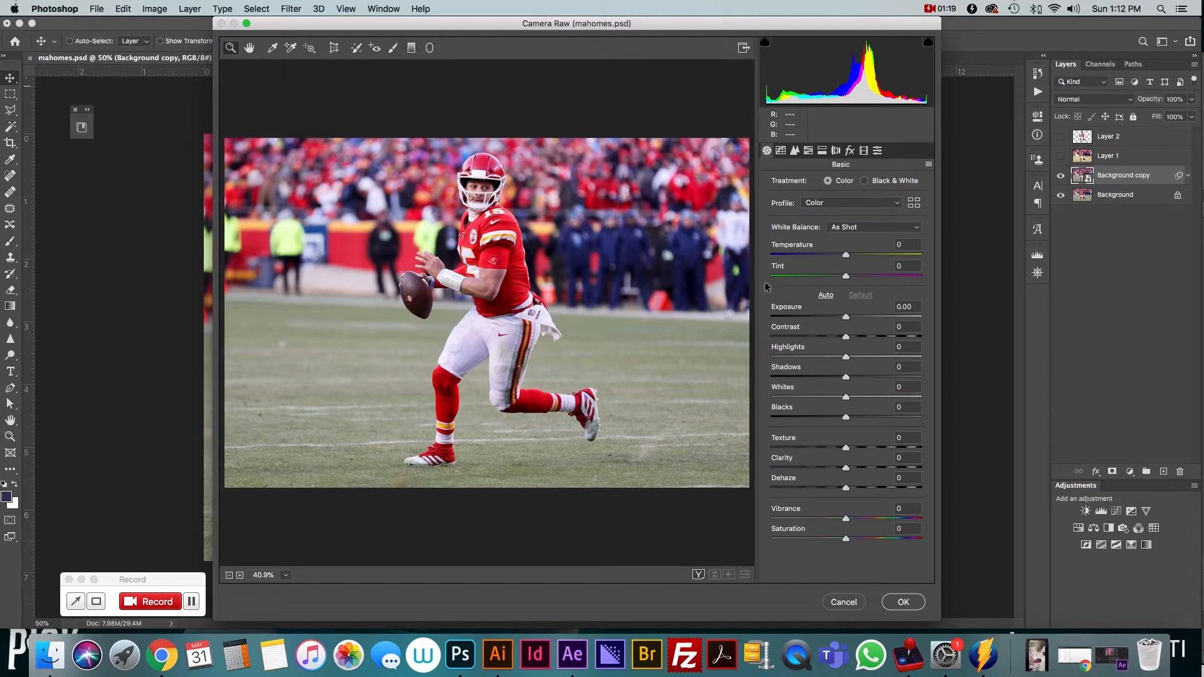
{"action": "left_click", "coordinate": [489, 287]}
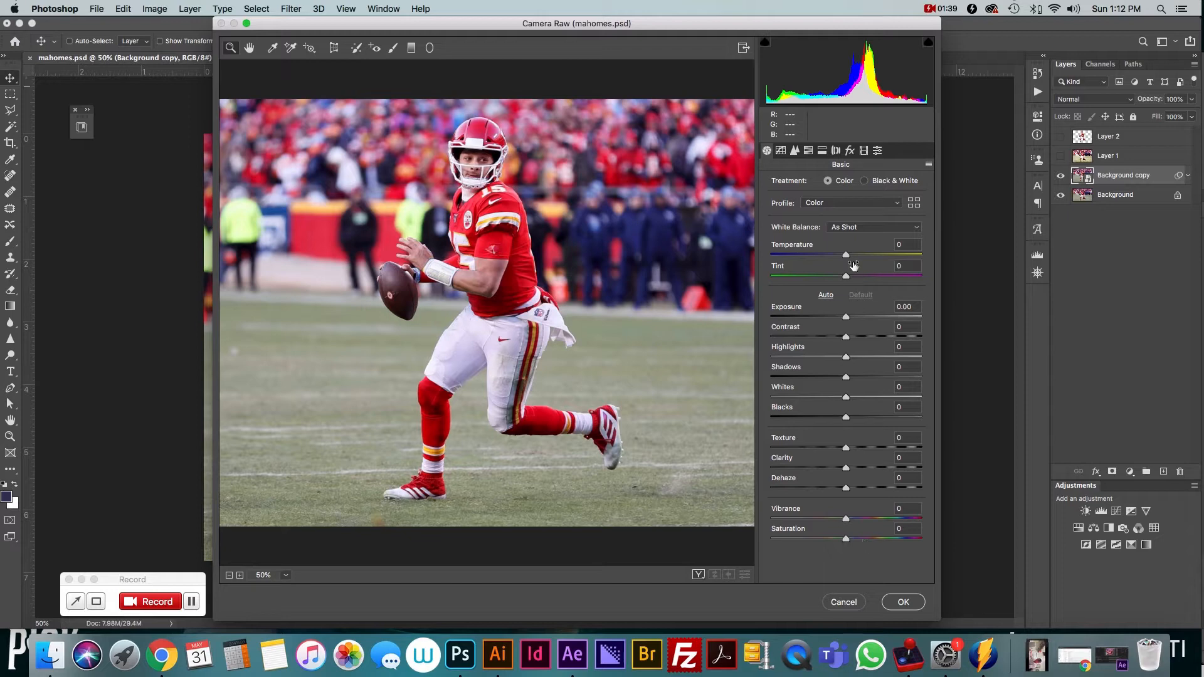
Look through each of the Camera Raw adjustment panels before returning to Basic
{"action": "left_click", "coordinate": [780, 151]}
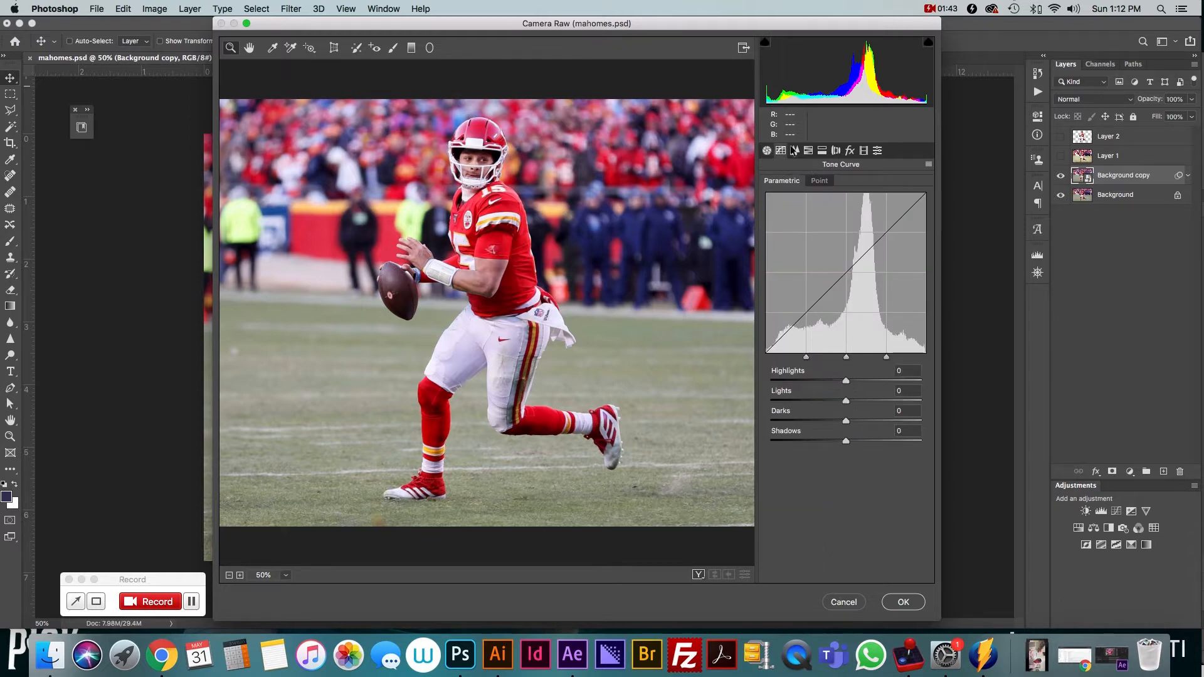
{"action": "left_click", "coordinate": [794, 151]}
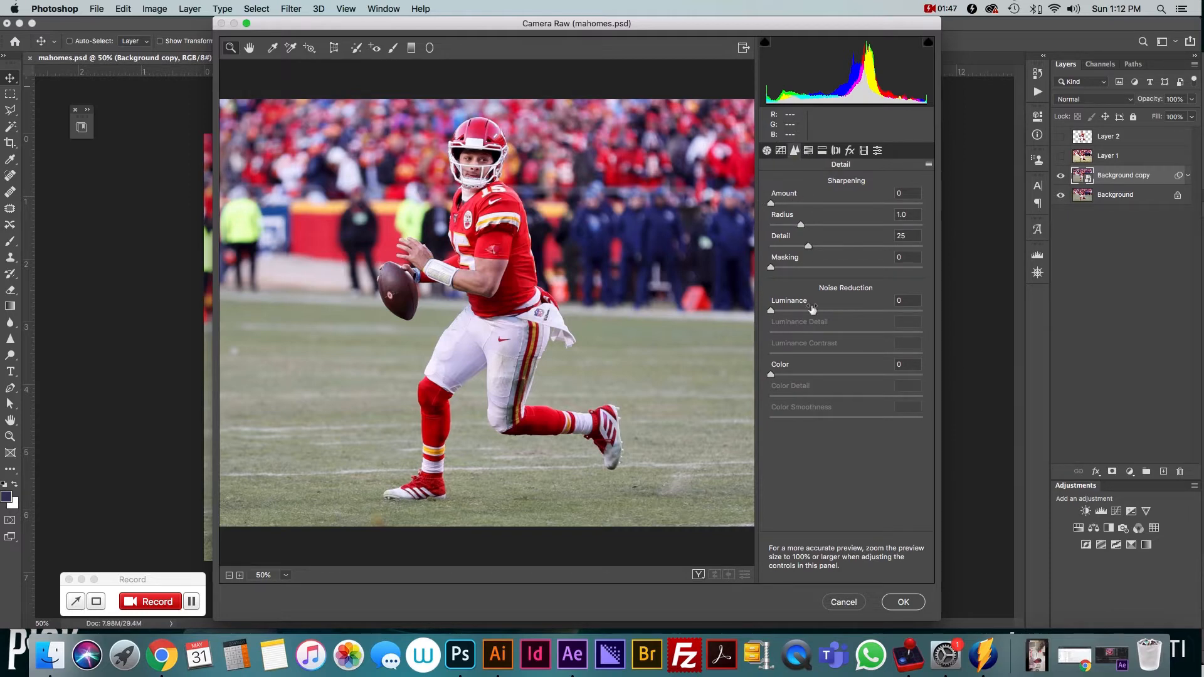
{"action": "left_click", "coordinate": [808, 151]}
{"action": "left_click", "coordinate": [823, 150]}
{"action": "left_click", "coordinate": [836, 151]}
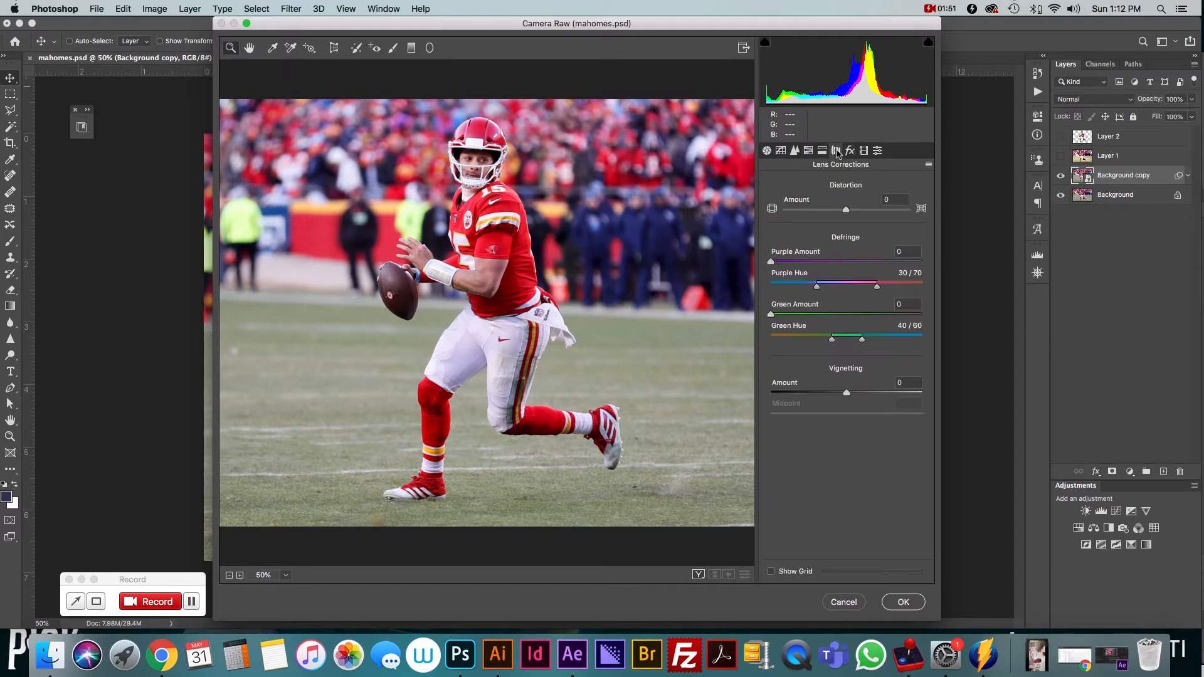
{"action": "left_click", "coordinate": [849, 152]}
{"action": "left_click", "coordinate": [864, 152]}
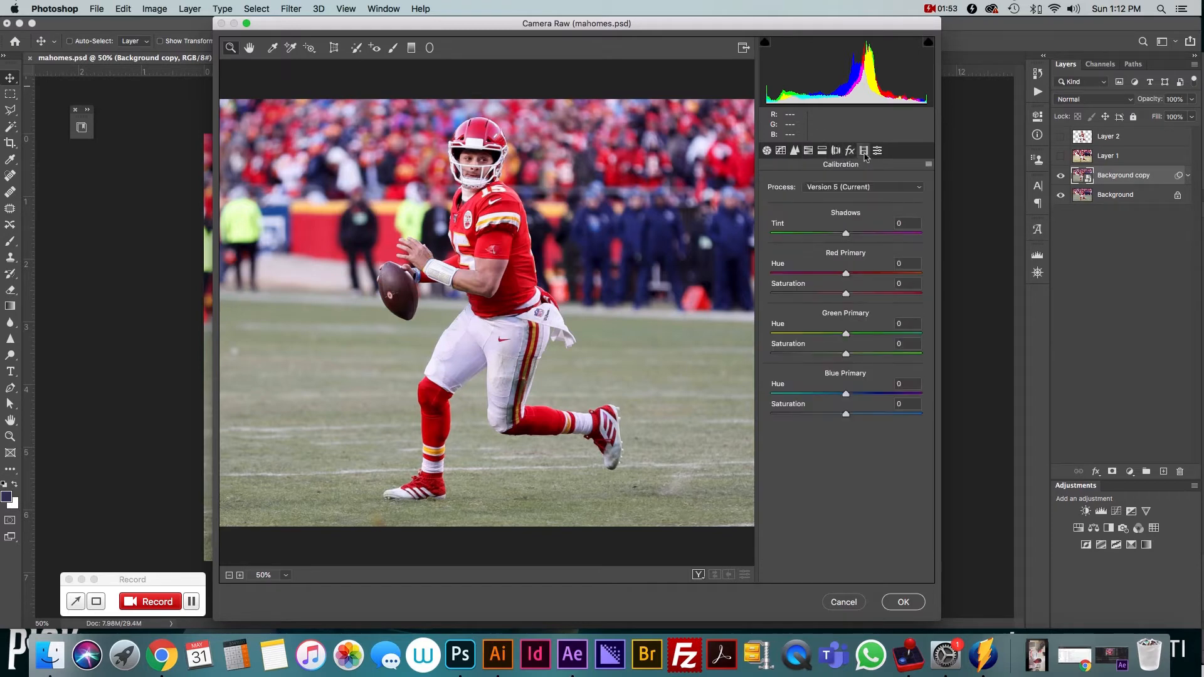
{"action": "left_click", "coordinate": [877, 152]}
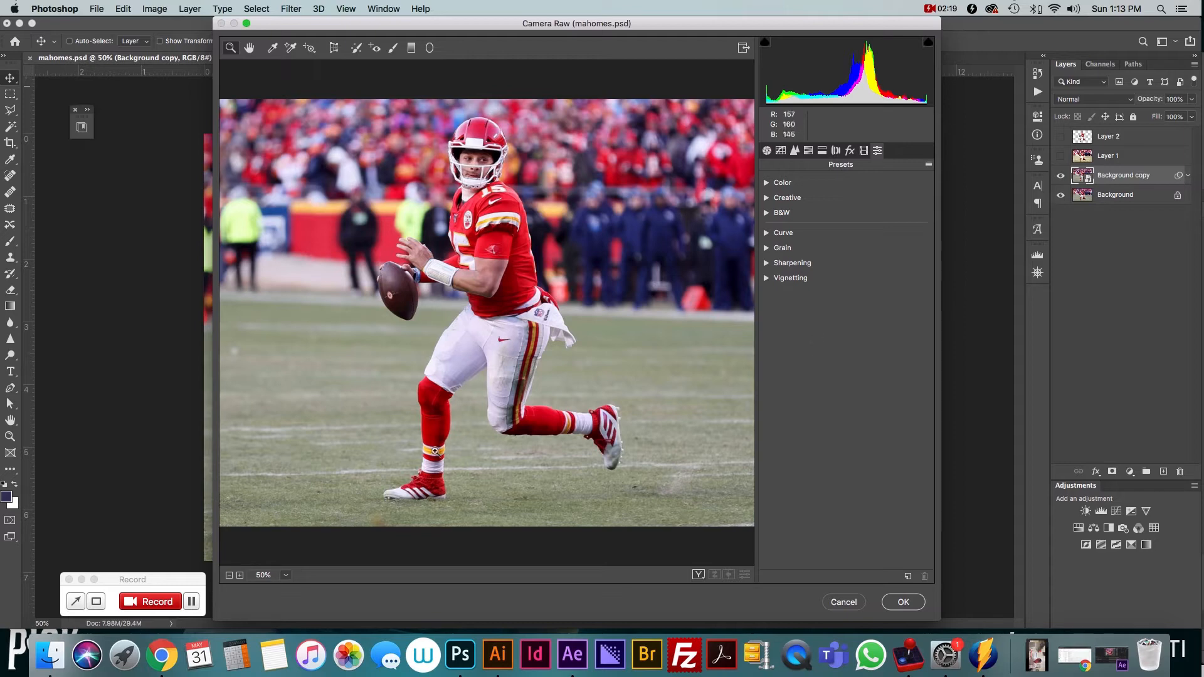
{"action": "left_click", "coordinate": [766, 151]}
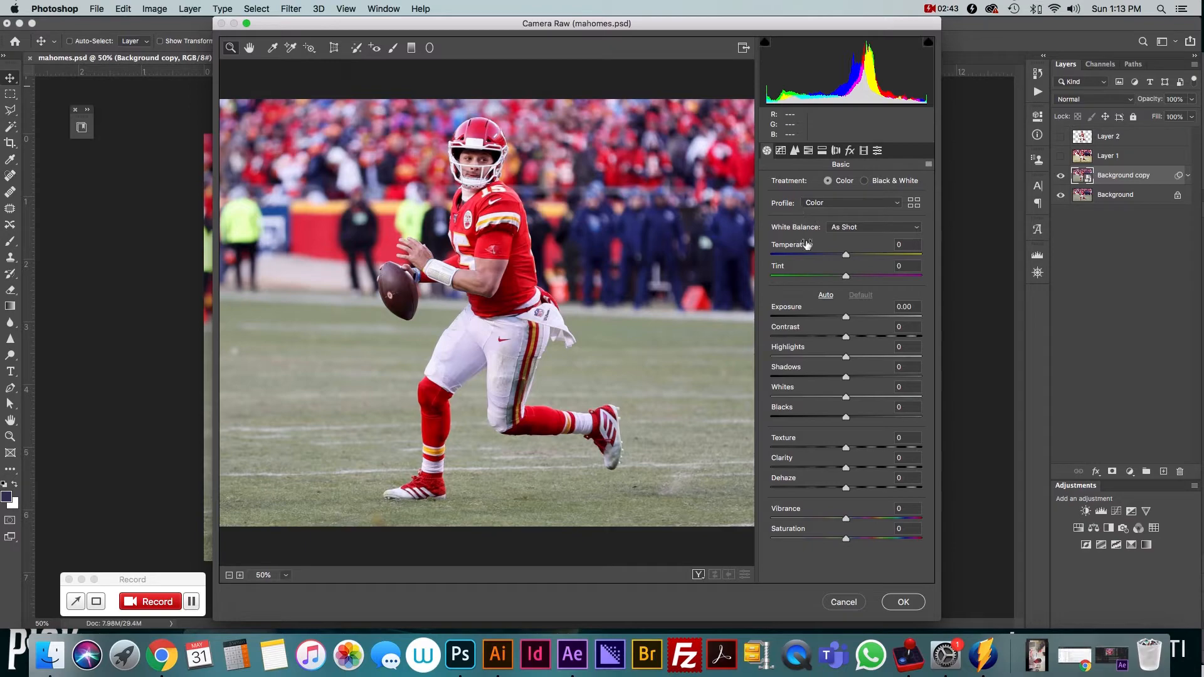
Set Exposure to +0.15, Contrast to +74, Highlights to +10, Shadows to +1, Whites to +7 and Blacks to -28
{"action": "left_click_drag", "start_coordinate": [846, 259], "coordinate": [859, 353]}
{"action": "left_click_drag", "start_coordinate": [896, 353], "coordinate": [895, 355]}
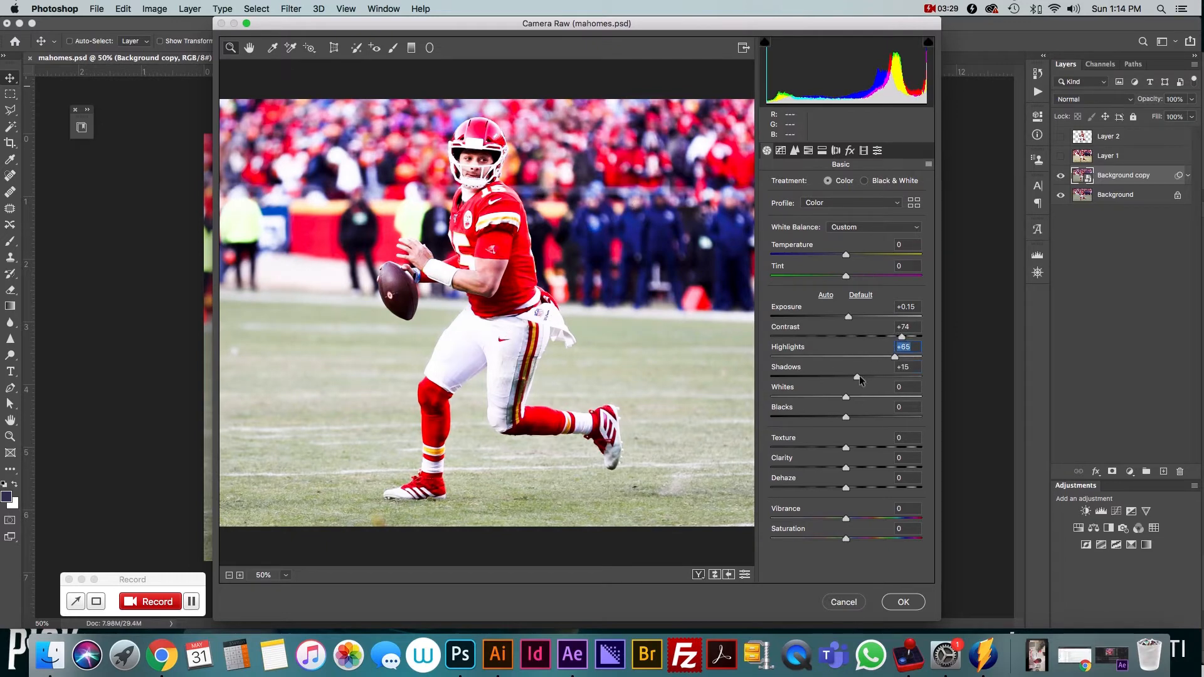
{"action": "left_click_drag", "start_coordinate": [894, 356], "coordinate": [878, 357]}
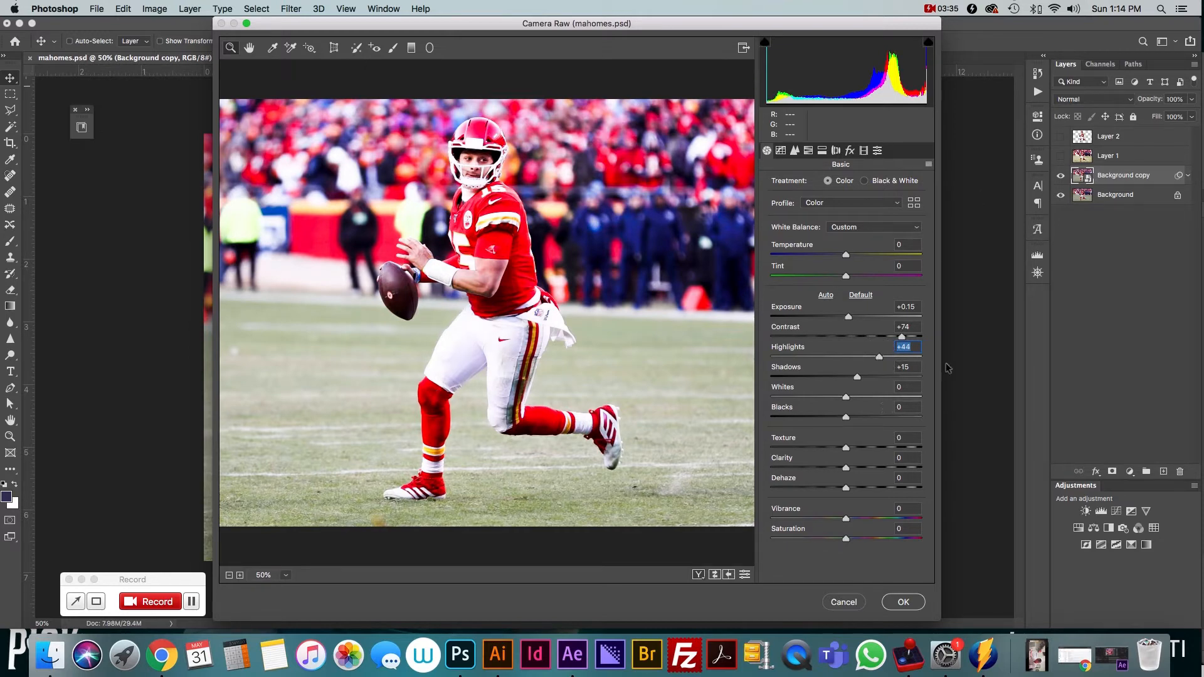
{"action": "mouse_move", "coordinate": [879, 358]}
{"action": "left_mouse_down"}
{"action": "mouse_move", "coordinate": [859, 378]}
{"action": "mouse_move", "coordinate": [873, 378]}
{"action": "left_mouse_up"}
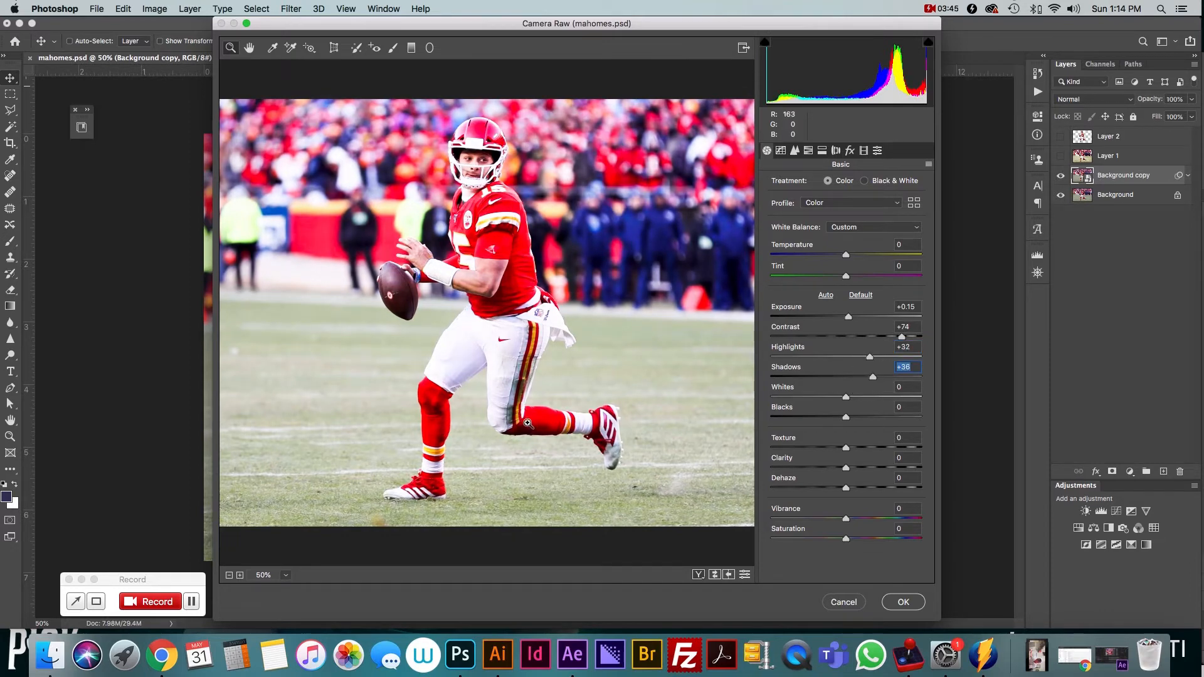
{"action": "left_click_drag", "start_coordinate": [872, 377], "coordinate": [852, 356]}
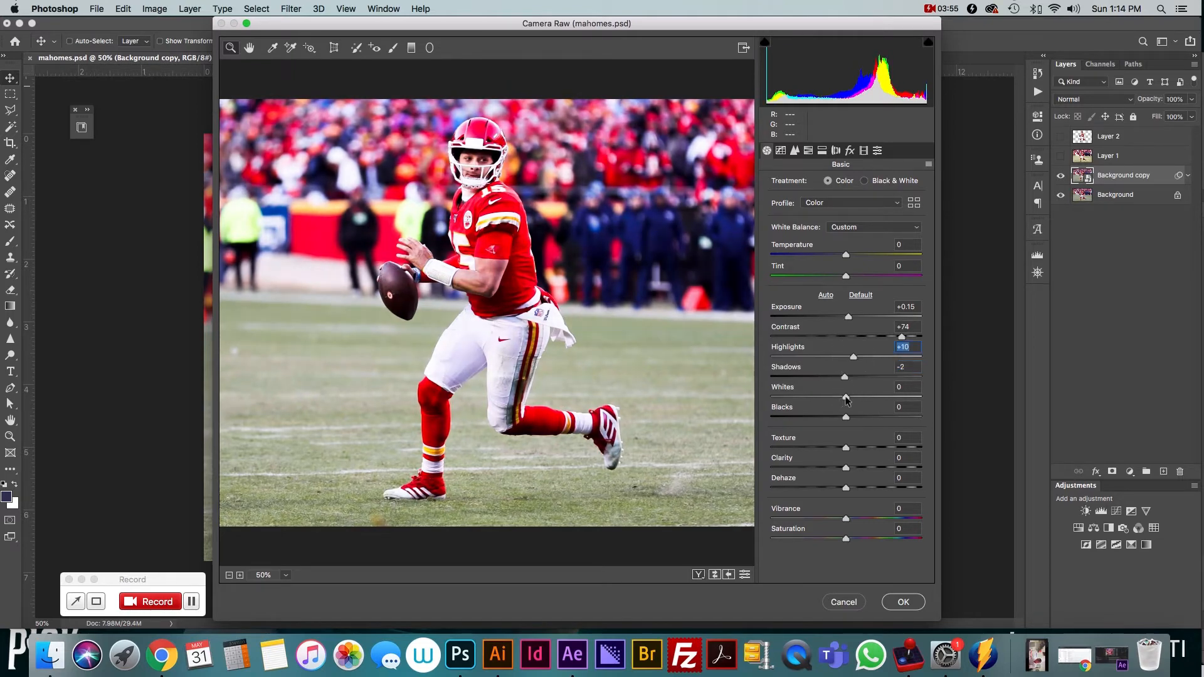
{"action": "mouse_move", "coordinate": [847, 398]}
{"action": "left_mouse_down"}
{"action": "mouse_move", "coordinate": [876, 398]}
{"action": "mouse_move", "coordinate": [841, 398]}
{"action": "mouse_move", "coordinate": [872, 419]}
{"action": "mouse_move", "coordinate": [820, 419]}
{"action": "mouse_move", "coordinate": [851, 398]}
{"action": "left_mouse_up"}
{"action": "left_click_drag", "start_coordinate": [844, 377], "coordinate": [853, 379]}
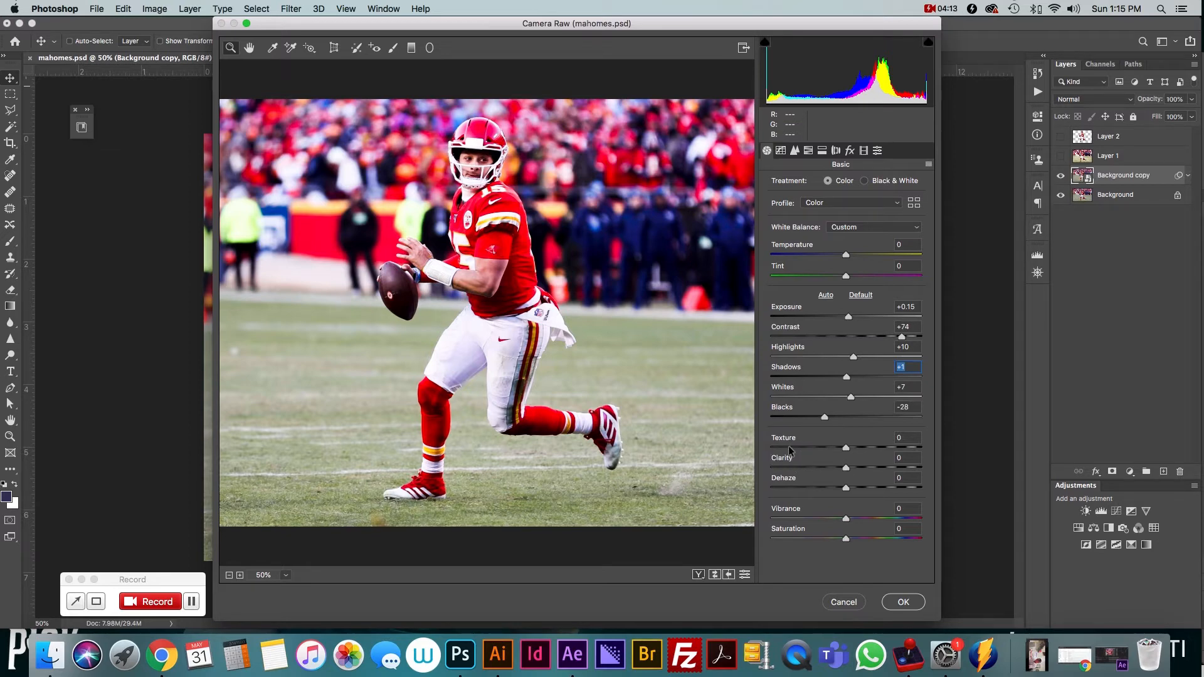
Set Texture to +64 and Clarity to +55, then Vibrance to +6 and Saturation to -7
{"action": "left_click_drag", "start_coordinate": [846, 467], "coordinate": [894, 451]}
{"action": "left_click", "coordinate": [887, 466]}
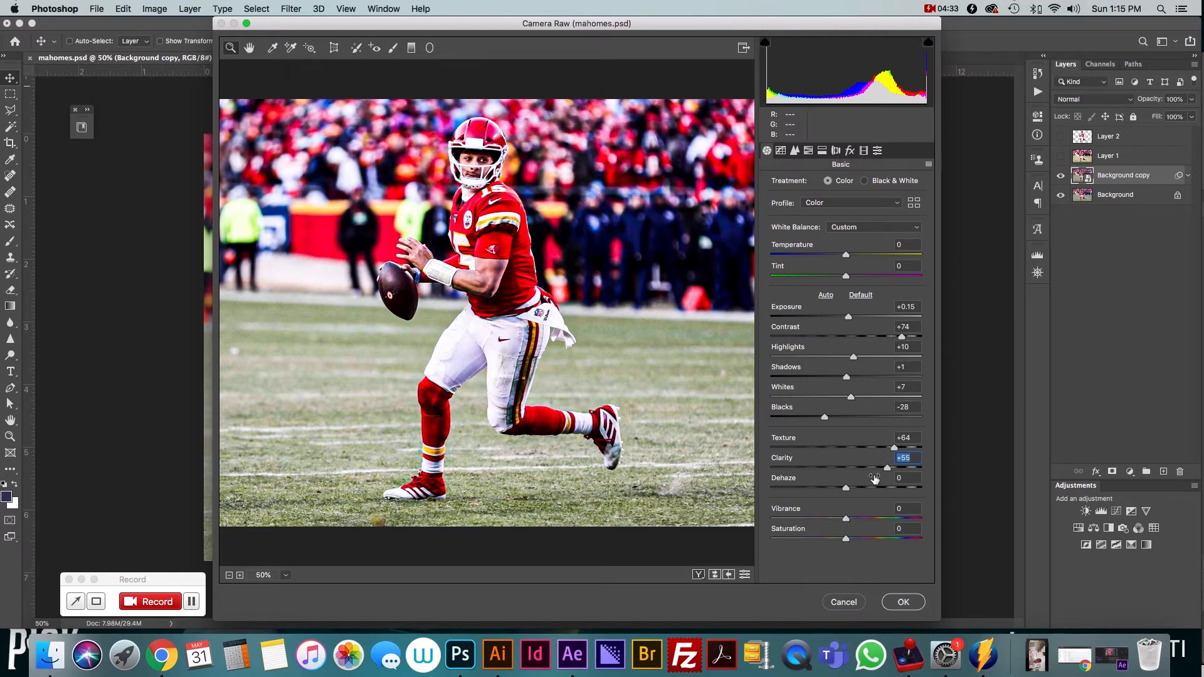
{"action": "mouse_move", "coordinate": [846, 520]}
{"action": "left_mouse_down"}
{"action": "mouse_move", "coordinate": [868, 519]}
{"action": "mouse_move", "coordinate": [854, 538]}
{"action": "mouse_move", "coordinate": [903, 539]}
{"action": "mouse_move", "coordinate": [840, 535]}
{"action": "left_mouse_up"}
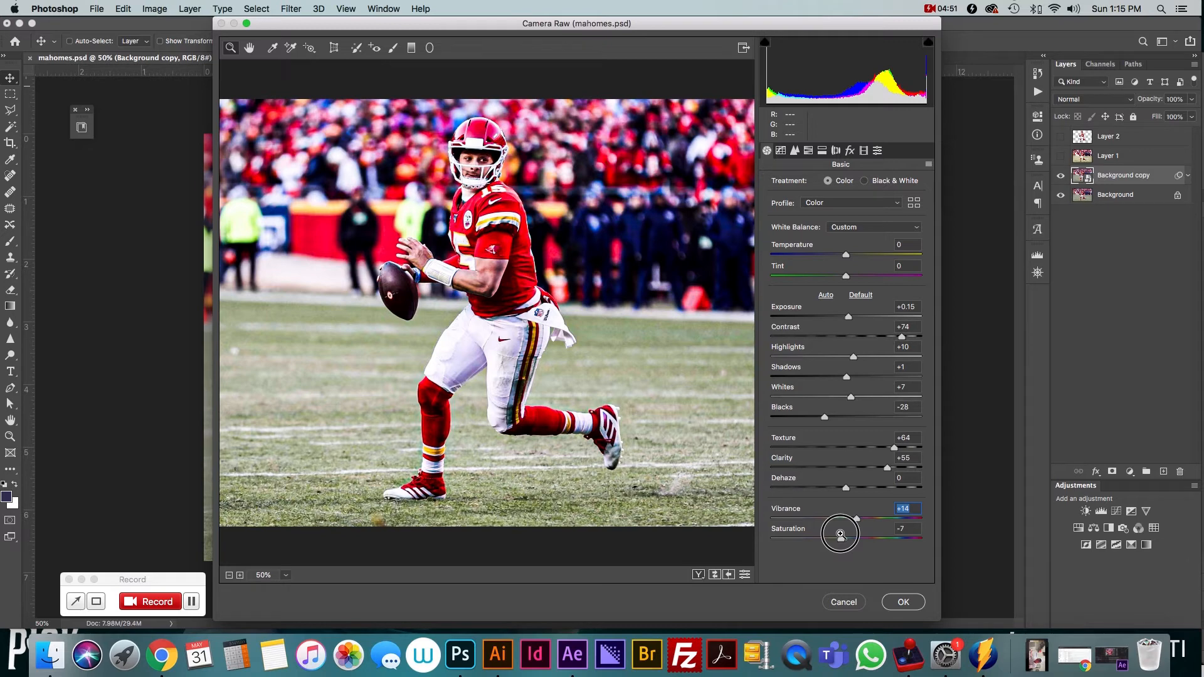
{"action": "left_click_drag", "start_coordinate": [840, 535], "coordinate": [840, 534]}
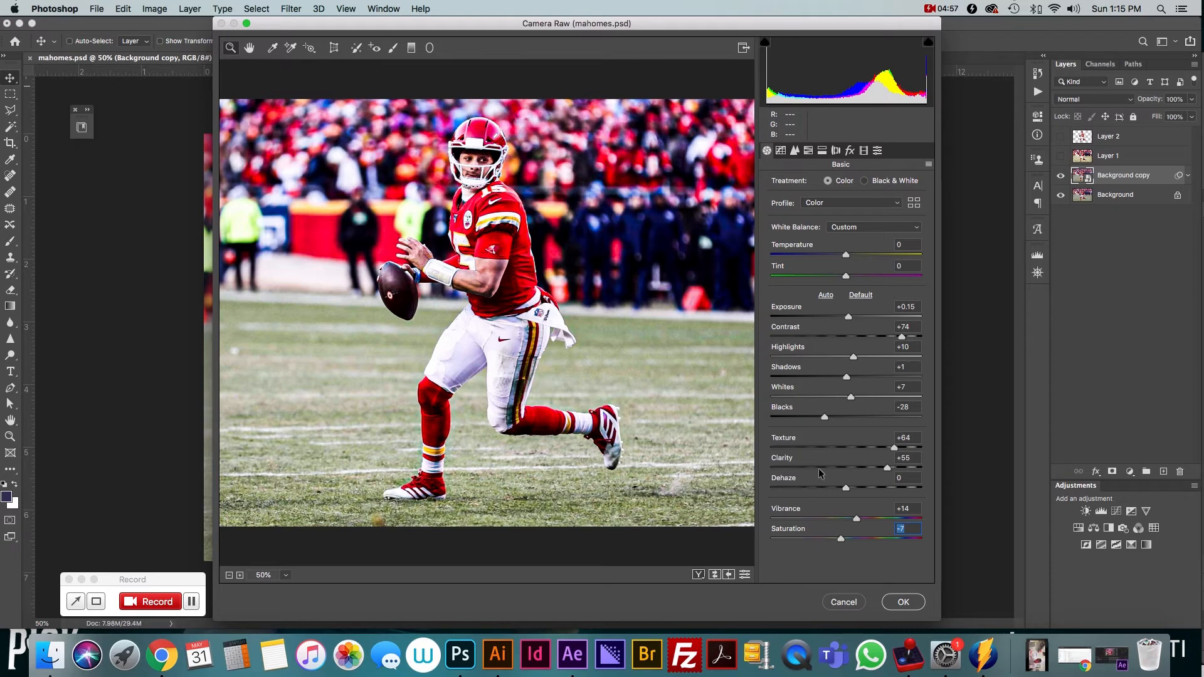
{"action": "left_click_drag", "start_coordinate": [857, 522], "coordinate": [851, 517]}
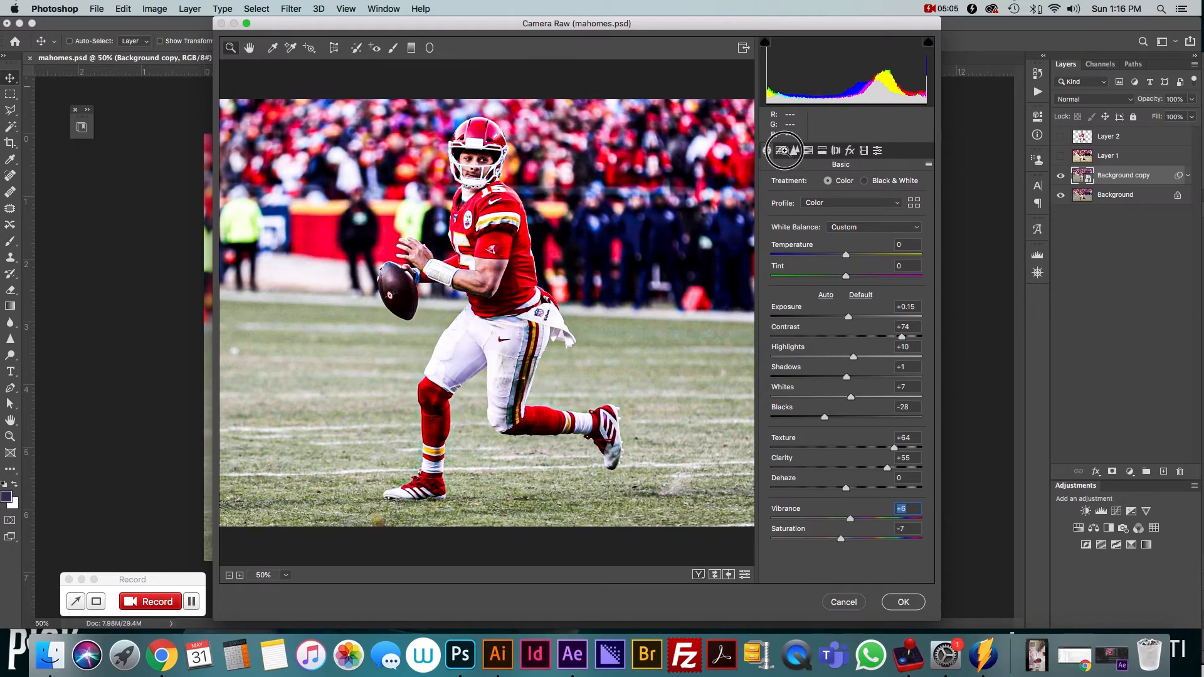
In the parametric Tone Curve, set Highlights to +7, Darks to -2 and Shadows to +20
{"action": "left_click", "coordinate": [783, 151]}
{"action": "mouse_move", "coordinate": [846, 381]}
{"action": "left_mouse_down"}
{"action": "mouse_move", "coordinate": [910, 382]}
{"action": "mouse_move", "coordinate": [851, 382]}
{"action": "left_mouse_up"}
{"action": "mouse_move", "coordinate": [846, 423]}
{"action": "left_mouse_down"}
{"action": "mouse_move", "coordinate": [875, 422]}
{"action": "mouse_move", "coordinate": [844, 424]}
{"action": "mouse_move", "coordinate": [861, 441]}
{"action": "mouse_move", "coordinate": [845, 439]}
{"action": "mouse_move", "coordinate": [860, 440]}
{"action": "left_mouse_up"}
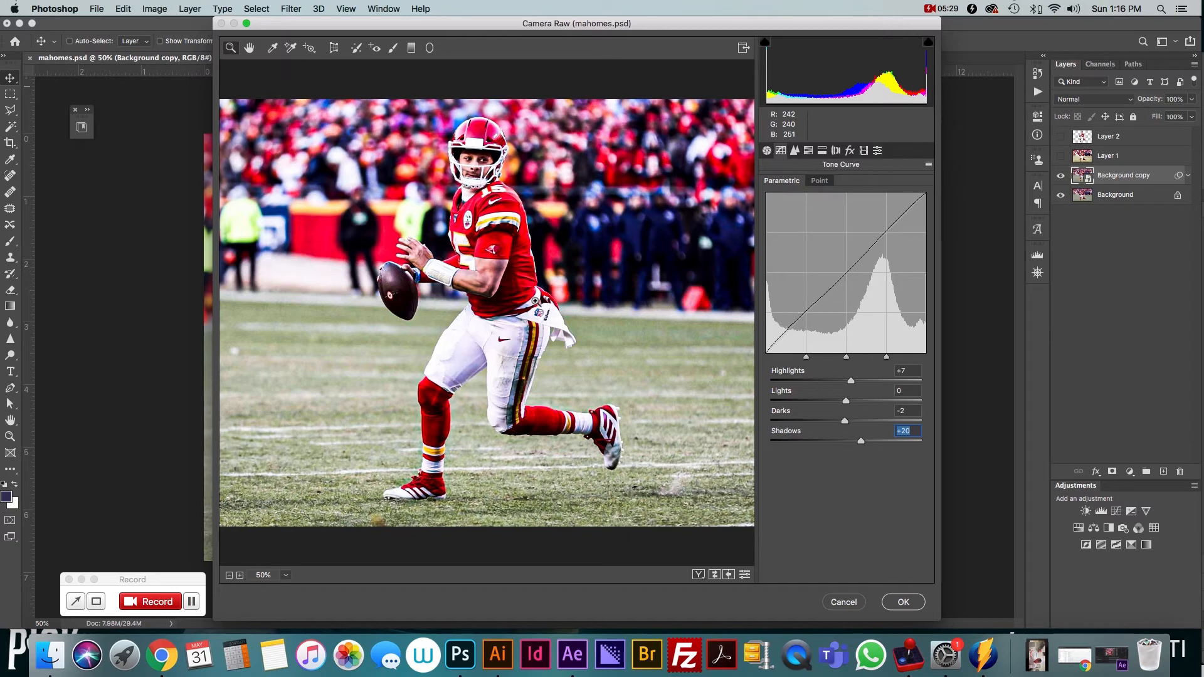
Apply luminance noise reduction of 65 with Luminance Detail at 80, checking the face at 200%
{"action": "left_click", "coordinate": [794, 151]}
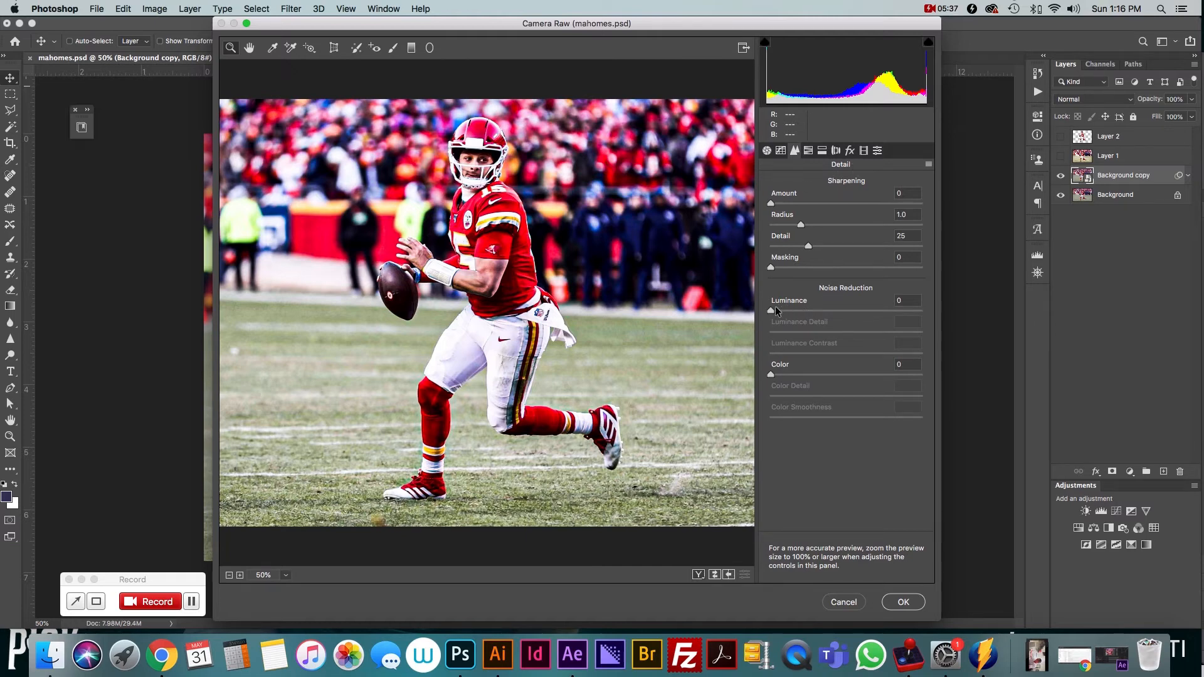
{"action": "left_click", "coordinate": [481, 161]}
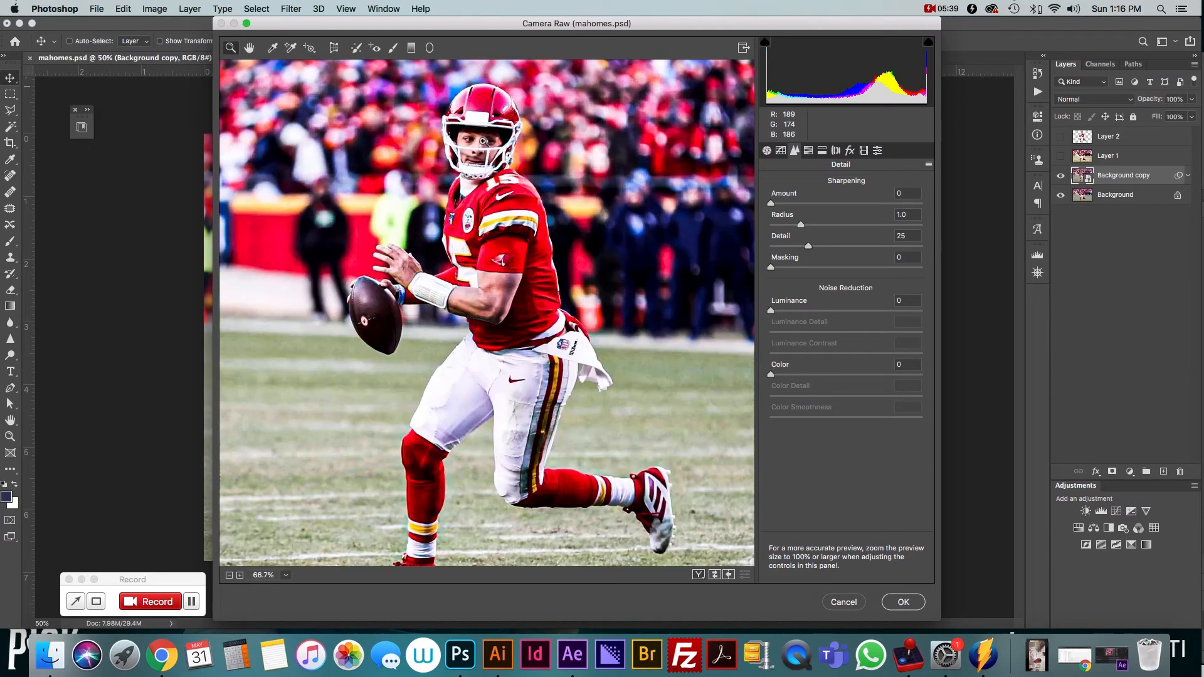
{"action": "left_click", "coordinate": [483, 146]}
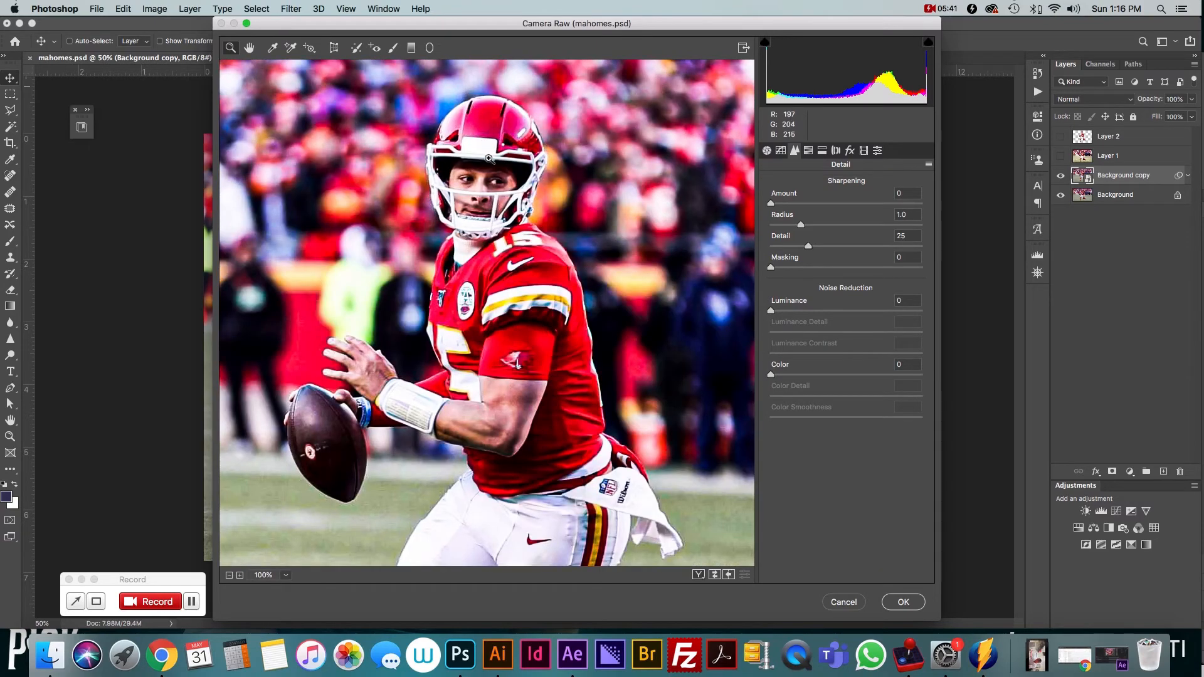
{"action": "left_click", "coordinate": [489, 160]}
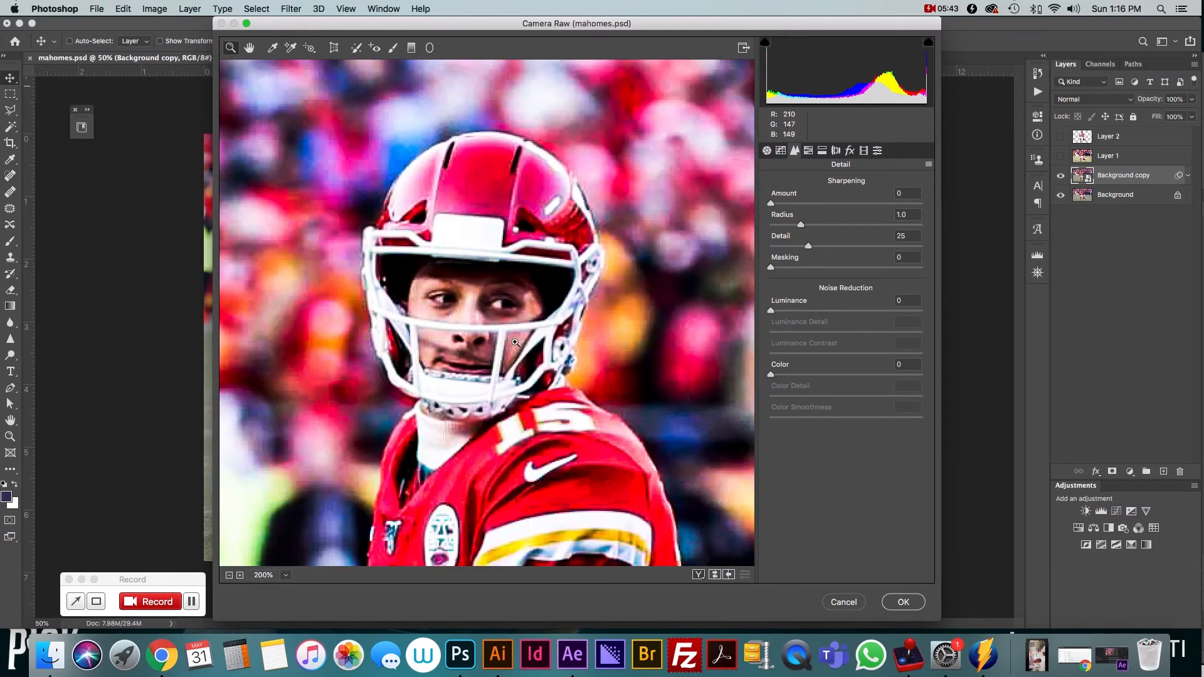
{"action": "left_click_drag", "start_coordinate": [516, 325], "coordinate": [513, 291]}
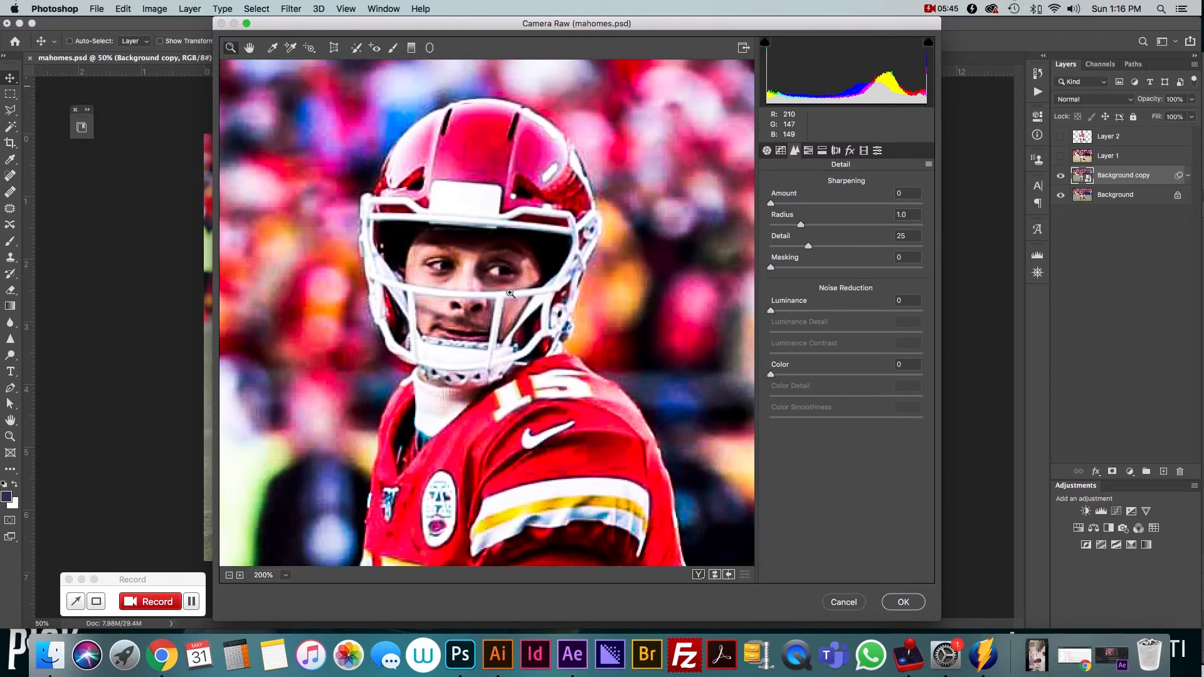
{"action": "left_click_drag", "start_coordinate": [771, 311], "coordinate": [842, 314]}
{"action": "left_click", "coordinate": [856, 311]}
{"action": "mouse_move", "coordinate": [855, 313]}
{"action": "left_mouse_down"}
{"action": "mouse_move", "coordinate": [905, 329]}
{"action": "mouse_move", "coordinate": [797, 328]}
{"action": "mouse_move", "coordinate": [890, 335]}
{"action": "mouse_move", "coordinate": [850, 315]}
{"action": "mouse_move", "coordinate": [867, 313]}
{"action": "left_mouse_up"}
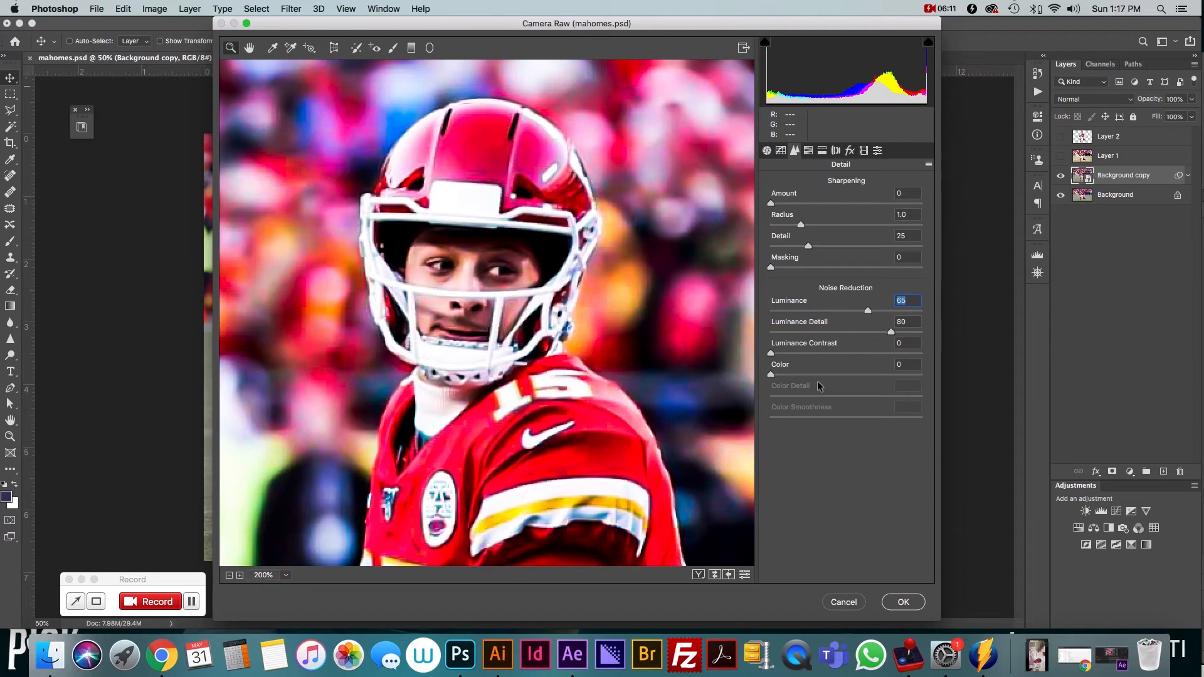
Review the remaining Camera Raw panels, ending back on the Detail panel
{"action": "left_click", "coordinate": [809, 151]}
{"action": "left_click", "coordinate": [822, 151]}
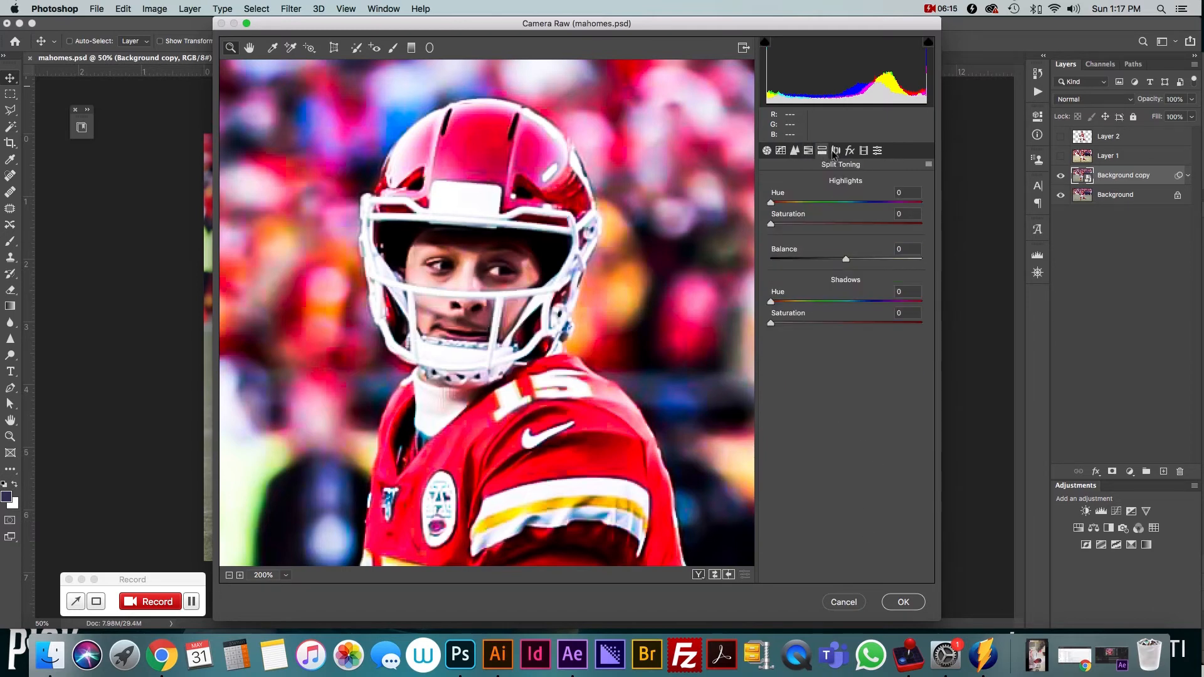
{"action": "left_click", "coordinate": [836, 151]}
{"action": "left_click", "coordinate": [851, 152]}
{"action": "left_click", "coordinate": [863, 151]}
{"action": "left_click", "coordinate": [877, 151]}
{"action": "left_click", "coordinate": [794, 151]}
{"action": "left_click", "coordinate": [809, 151]}
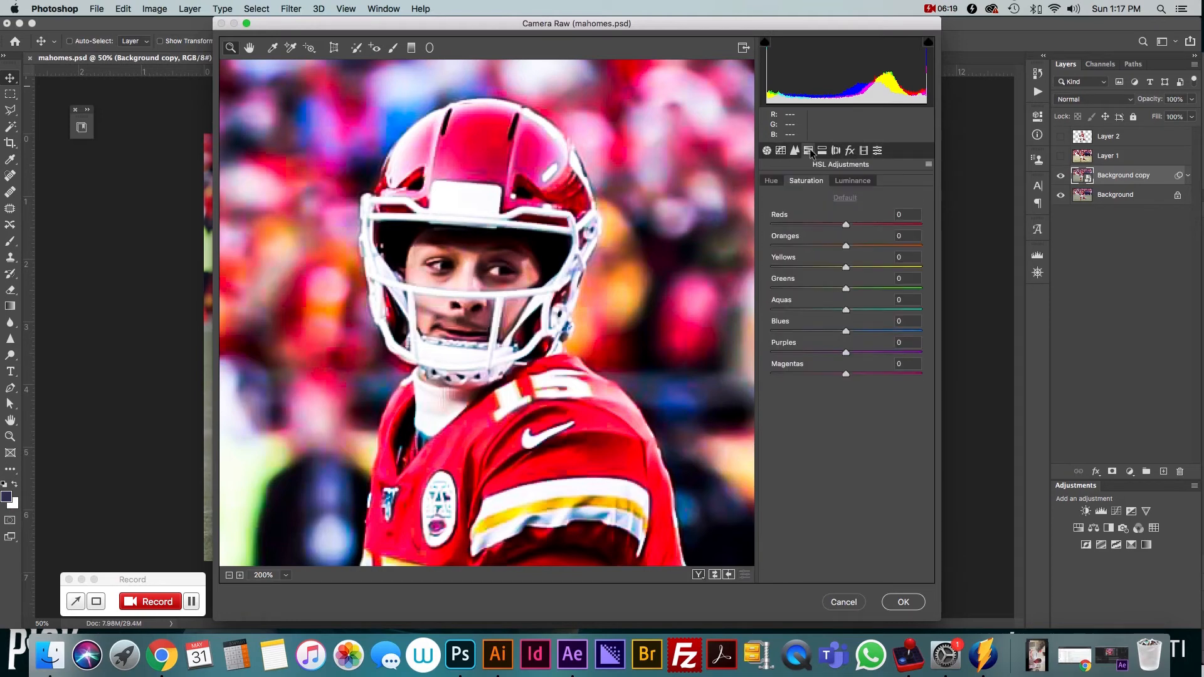
{"action": "left_click", "coordinate": [822, 151]}
{"action": "left_click", "coordinate": [835, 151]}
{"action": "left_click", "coordinate": [850, 151]}
{"action": "left_click", "coordinate": [864, 152]}
{"action": "left_click", "coordinate": [877, 152]}
{"action": "left_click", "coordinate": [796, 151]}
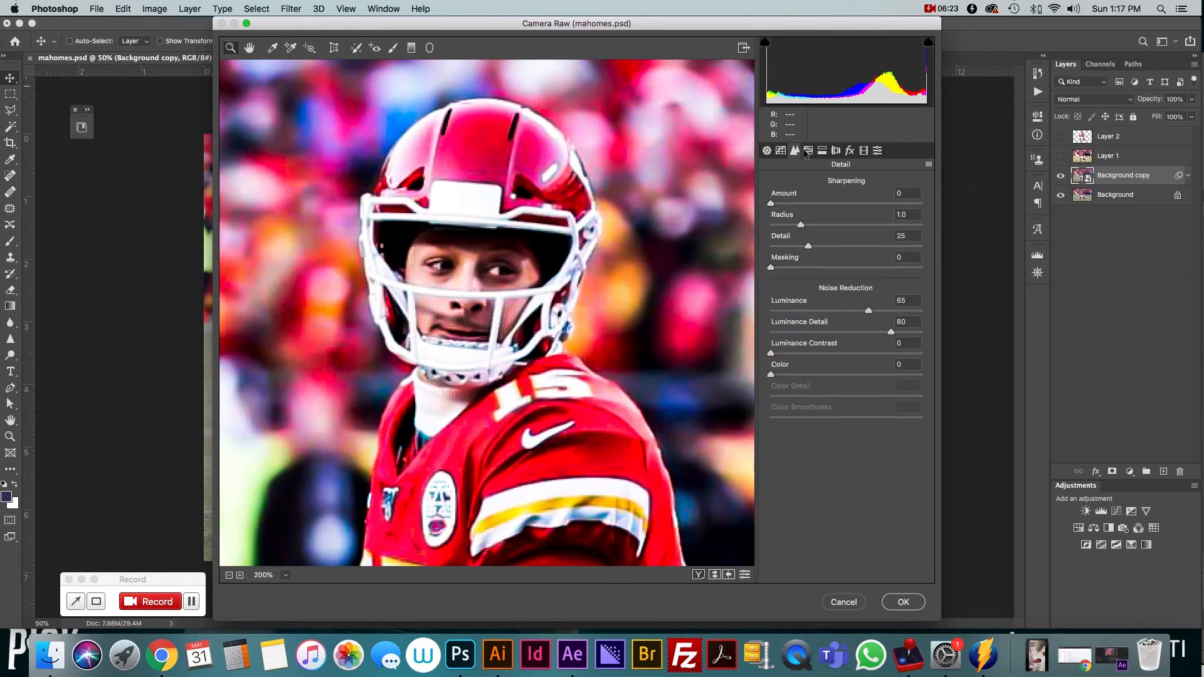
Step through the Lens Corrections and Effects panels back to Basic, then apply the Camera Raw Filter
{"action": "left_click", "coordinate": [809, 151]}
{"action": "left_click", "coordinate": [822, 151]}
{"action": "left_click", "coordinate": [836, 151]}
{"action": "left_click", "coordinate": [851, 152]}
{"action": "left_click", "coordinate": [864, 151]}
{"action": "left_click", "coordinate": [878, 151]}
{"action": "left_click", "coordinate": [851, 152]}
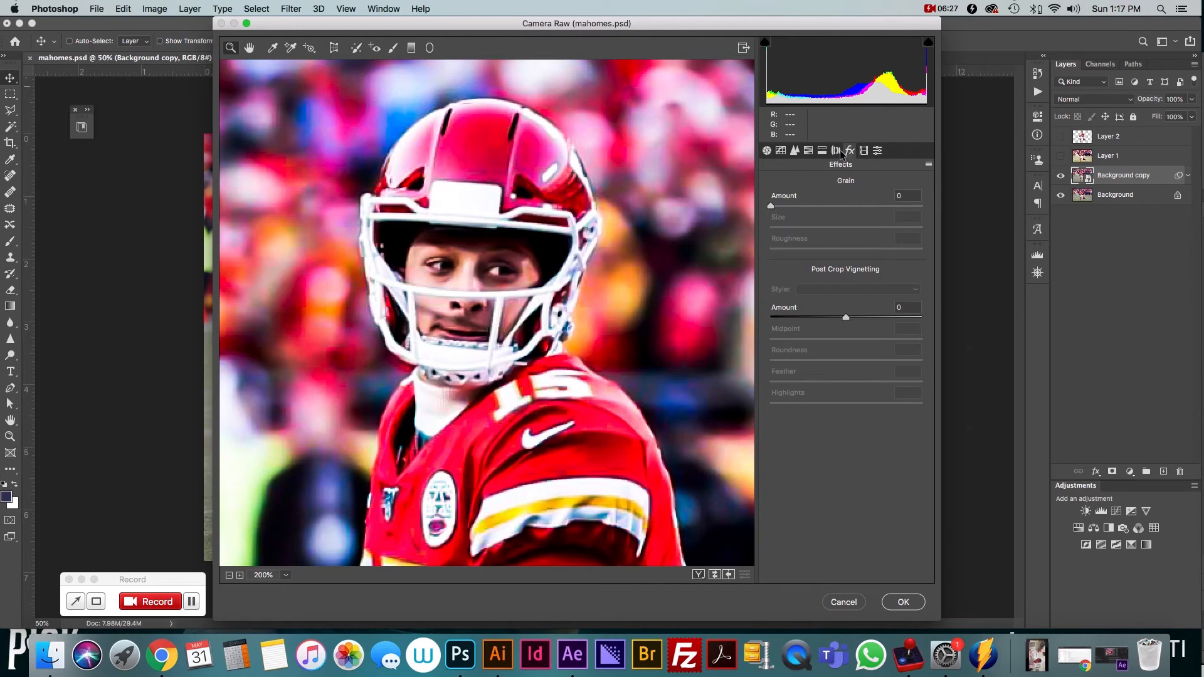
{"action": "left_click", "coordinate": [836, 151]}
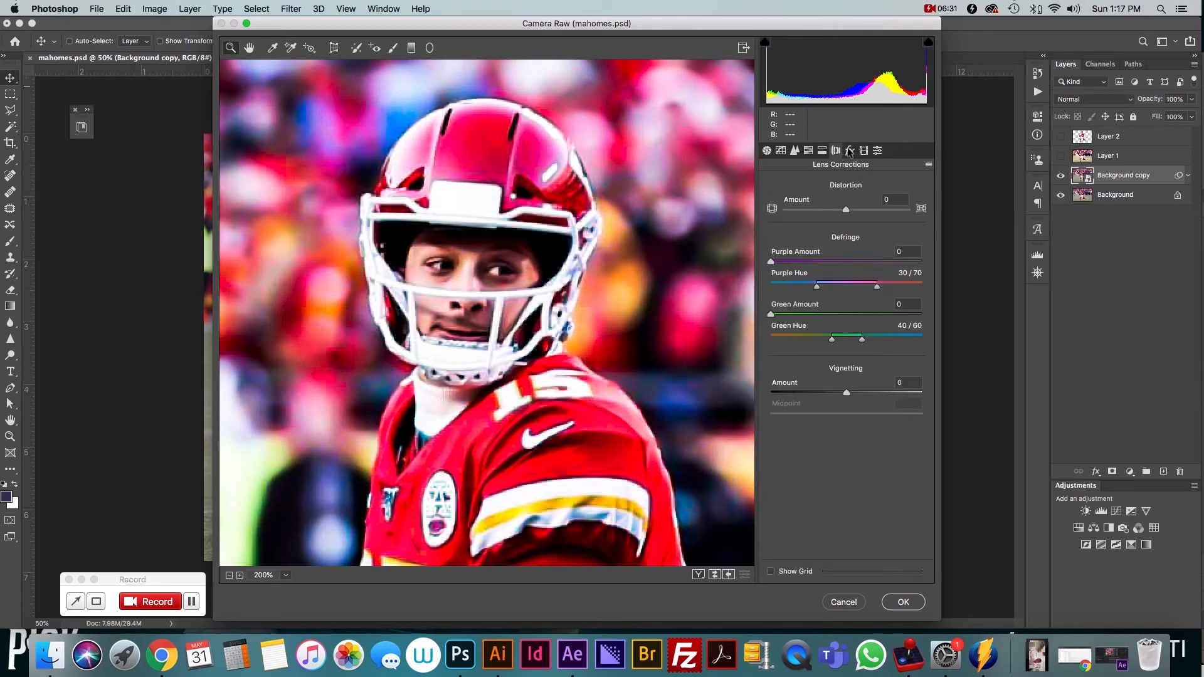
{"action": "left_click", "coordinate": [850, 152]}
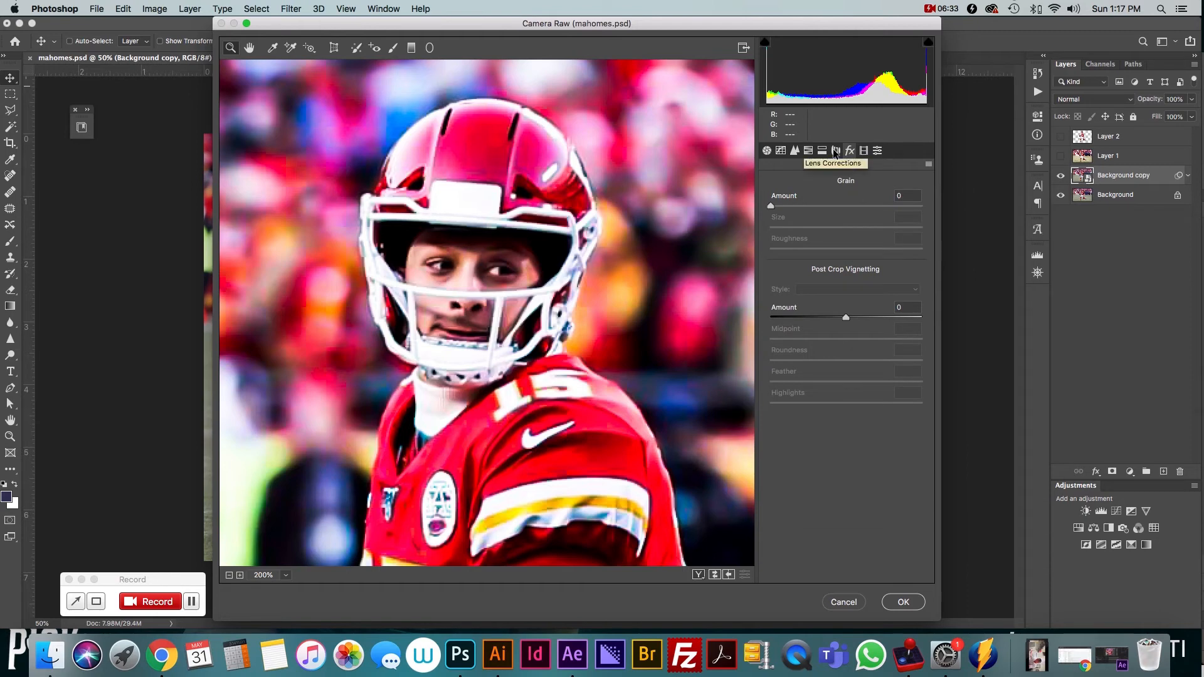
{"action": "left_click", "coordinate": [835, 151]}
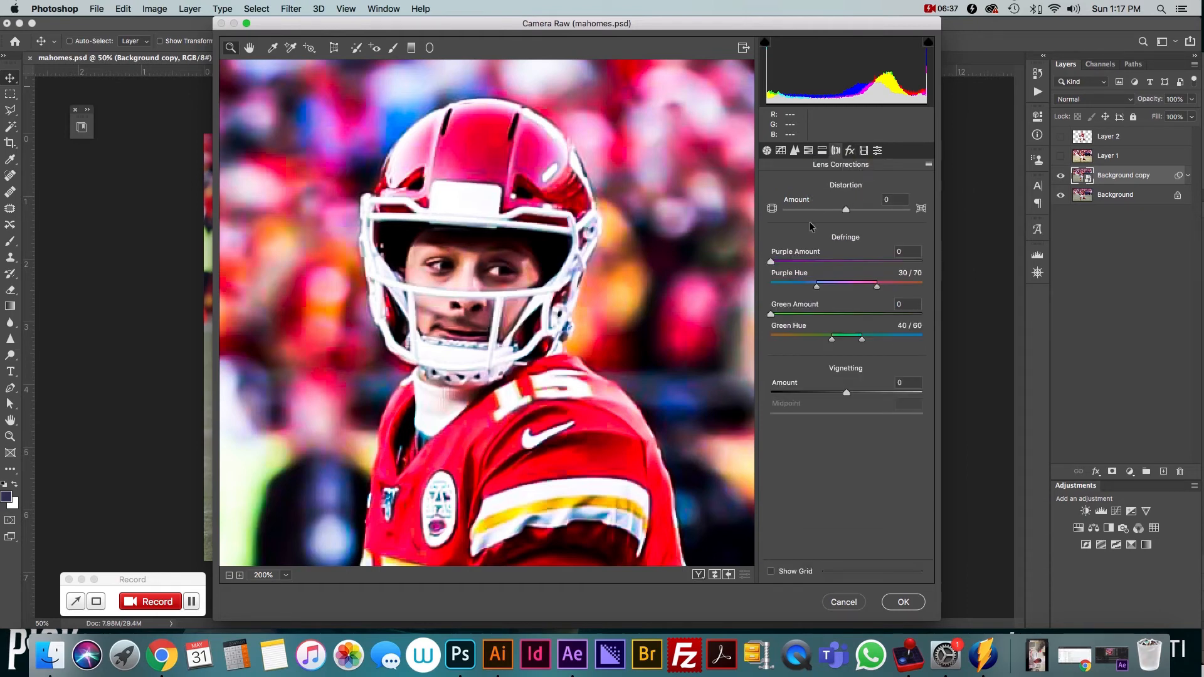
{"action": "left_click", "coordinate": [849, 151]}
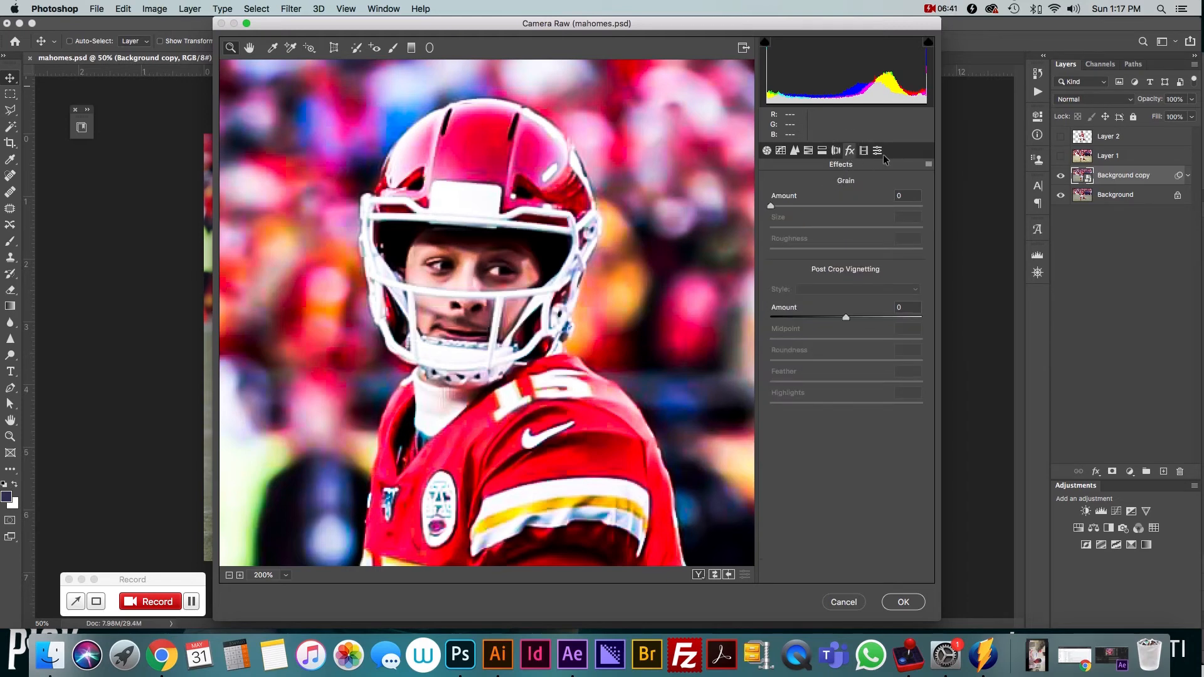
{"action": "left_click", "coordinate": [863, 151]}
{"action": "left_click", "coordinate": [877, 151]}
{"action": "left_click", "coordinate": [767, 150]}
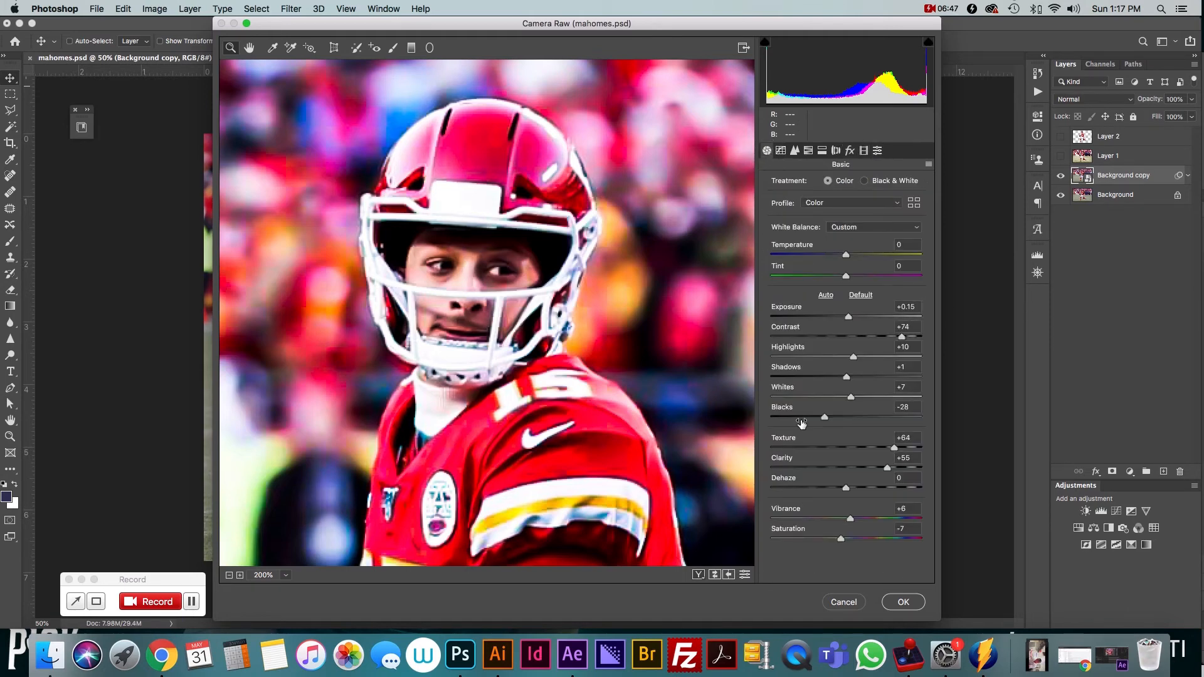
{"action": "left_click", "coordinate": [902, 602]}
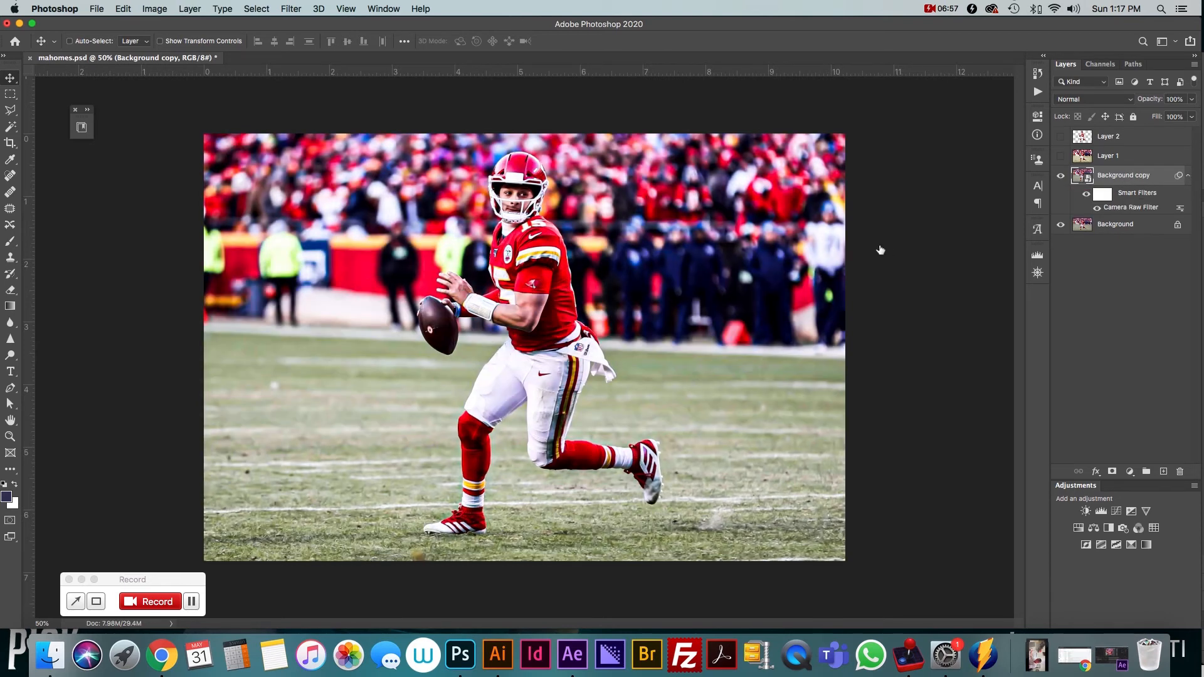
Toggle the Camera Raw smart filter's visibility to compare before and after, and reopen its dialog without changes
{"action": "left_click", "coordinate": [1087, 194]}
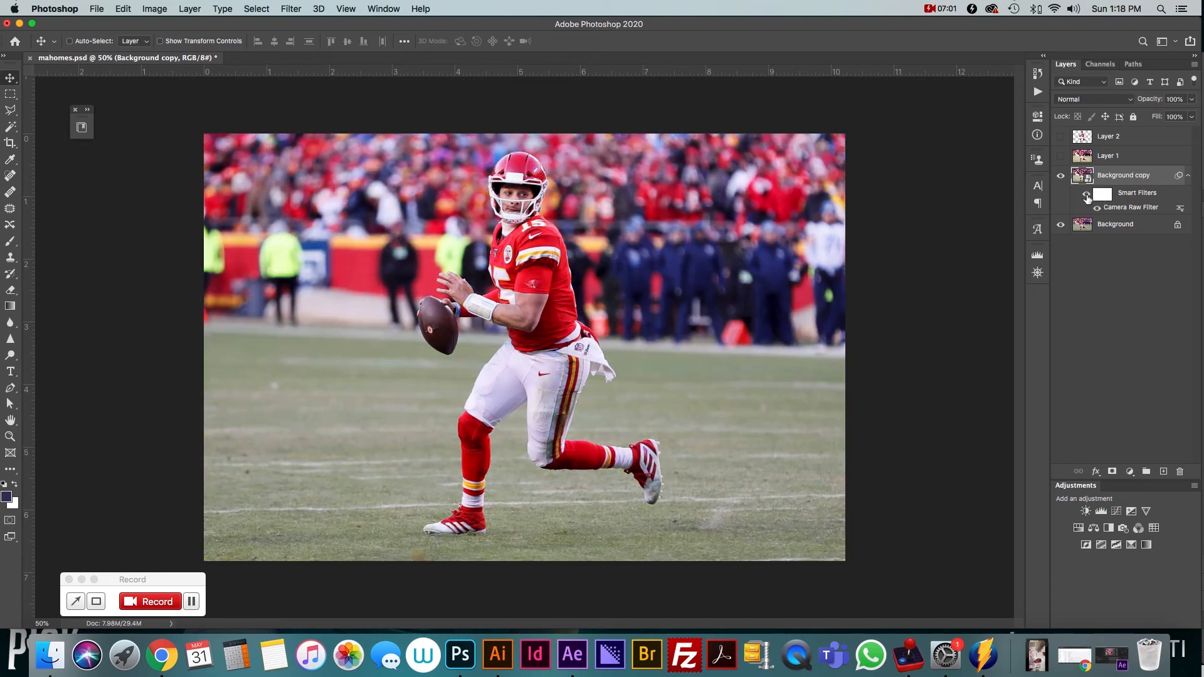
{"action": "left_click", "coordinate": [1087, 194]}
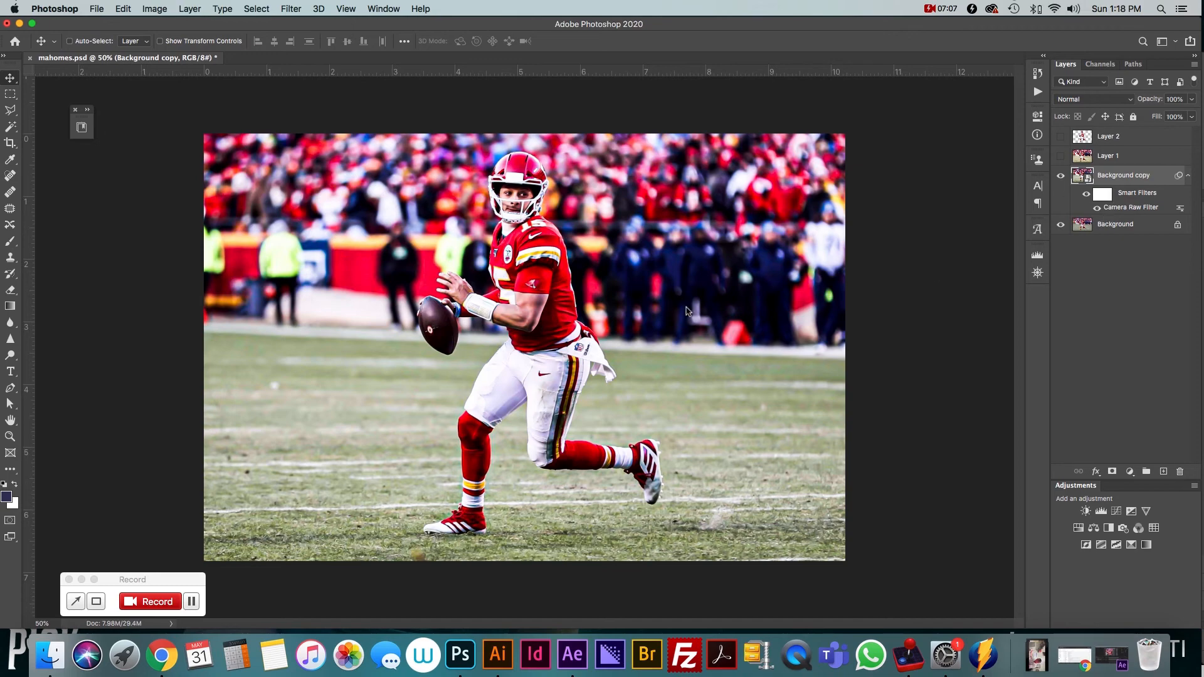
{"action": "double_click", "coordinate": [1131, 207]}
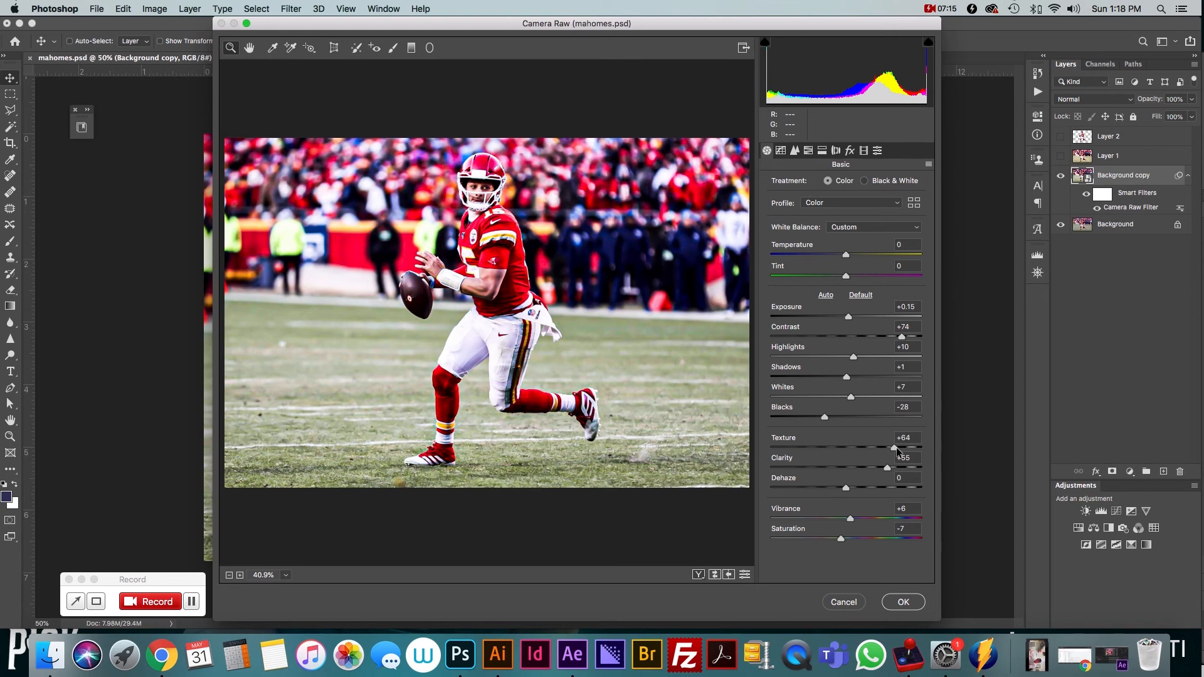
{"action": "left_click", "coordinate": [843, 603]}
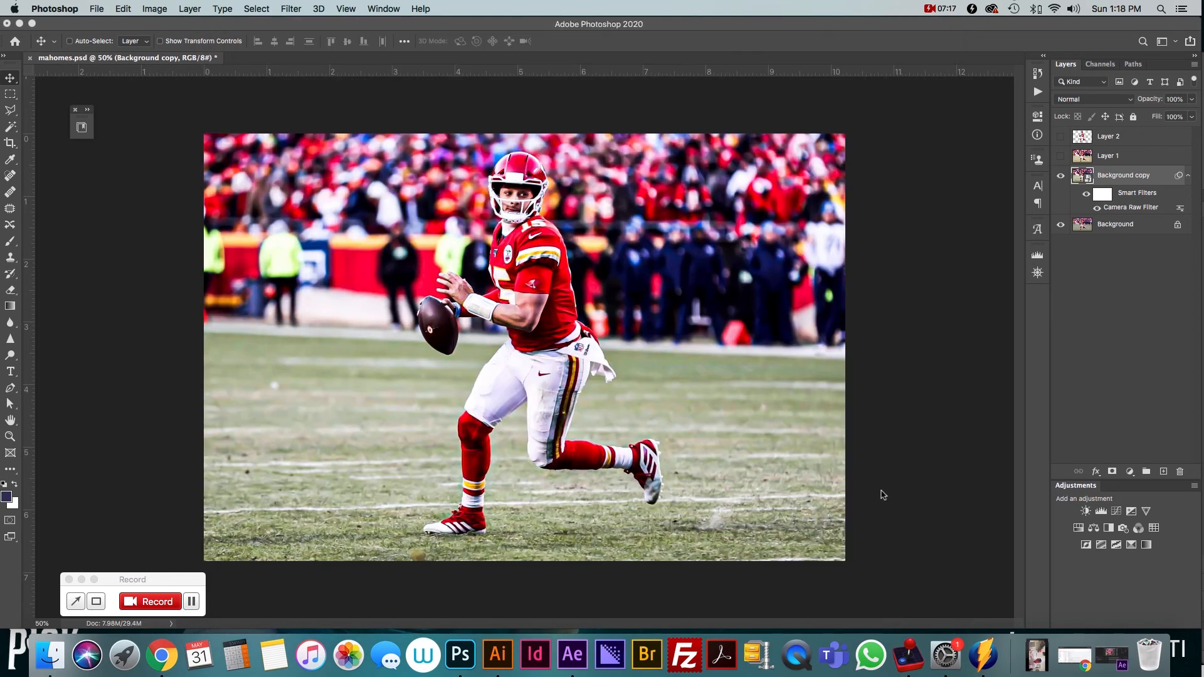
Select the smart filter mask and start painting on it in black with the Brush tool near the player's waist
{"action": "left_click", "coordinate": [1107, 196]}
{"action": "key", "text": "b"}
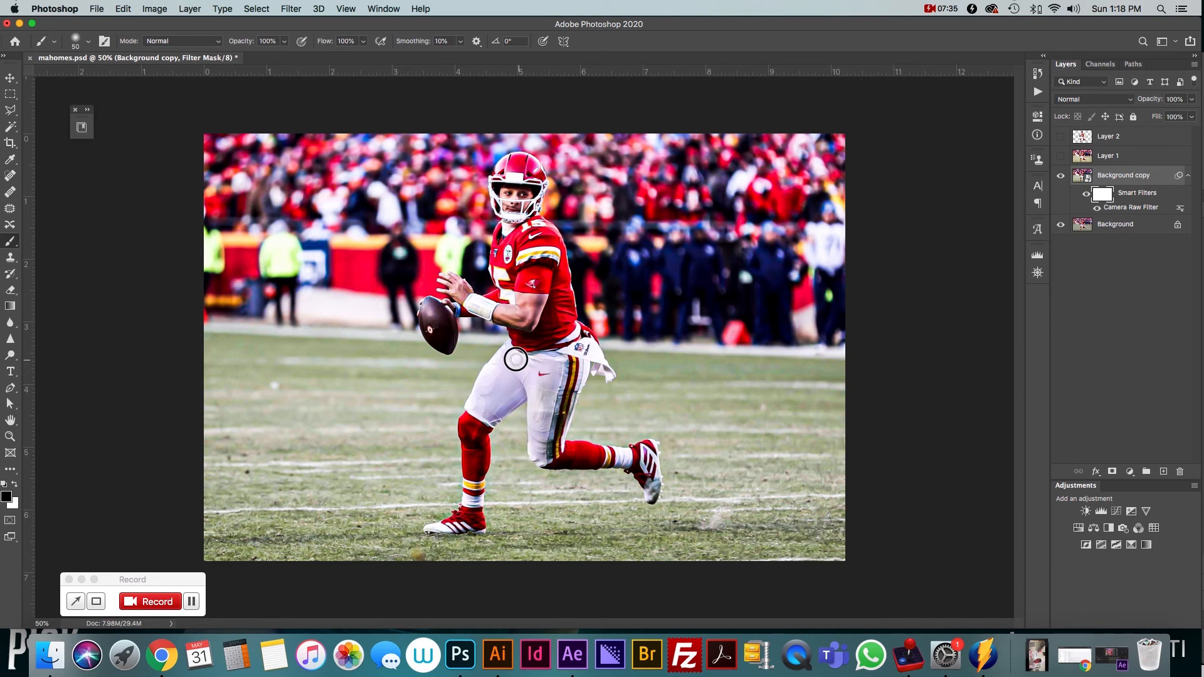
{"action": "left_click", "coordinate": [496, 364]}
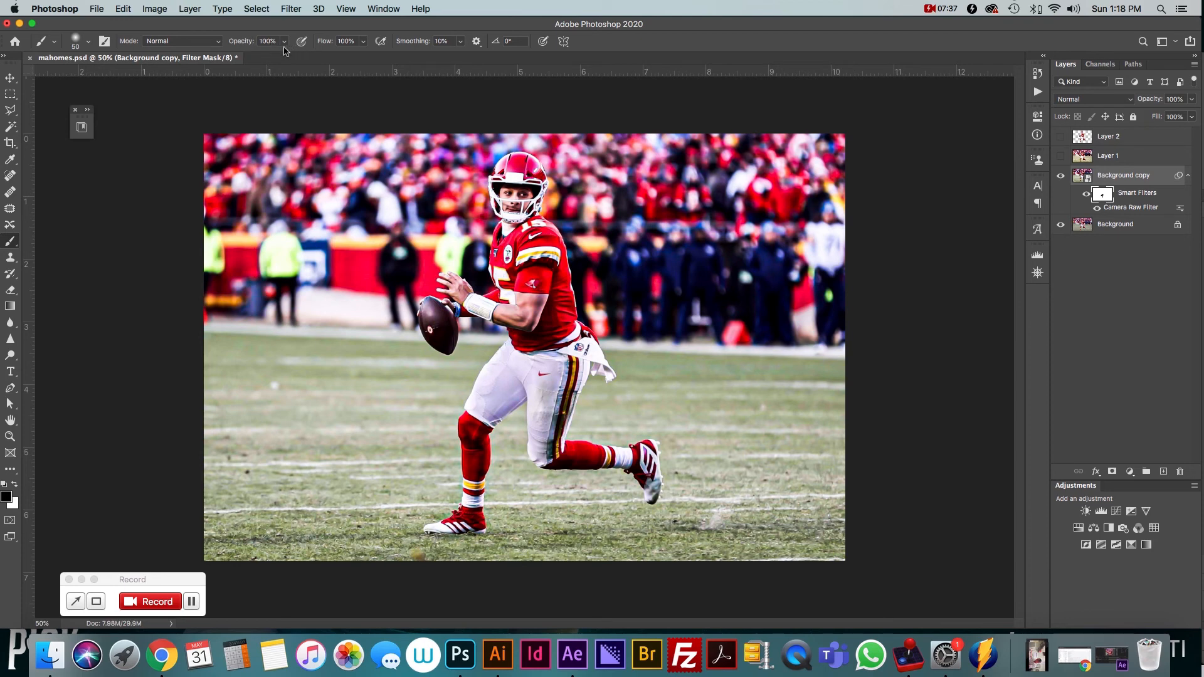